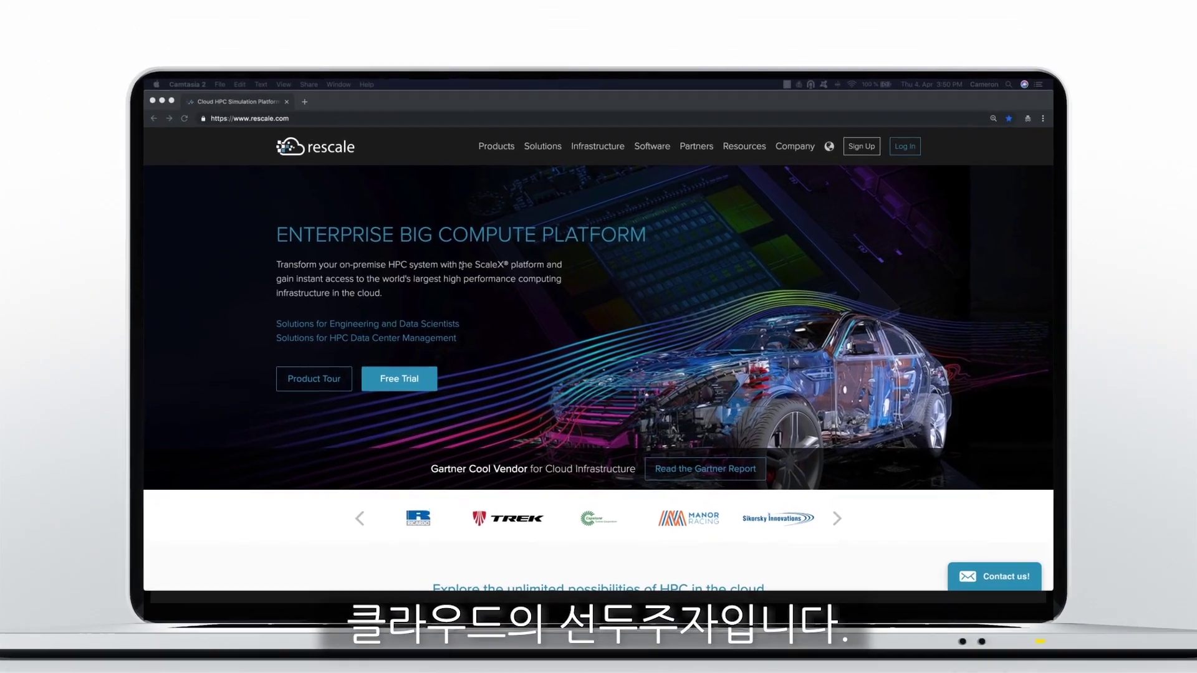
# - Sign in to Rescale with the saved credentials and submit the MFA verification code
pyautogui.scroll(-3, 440, 268)
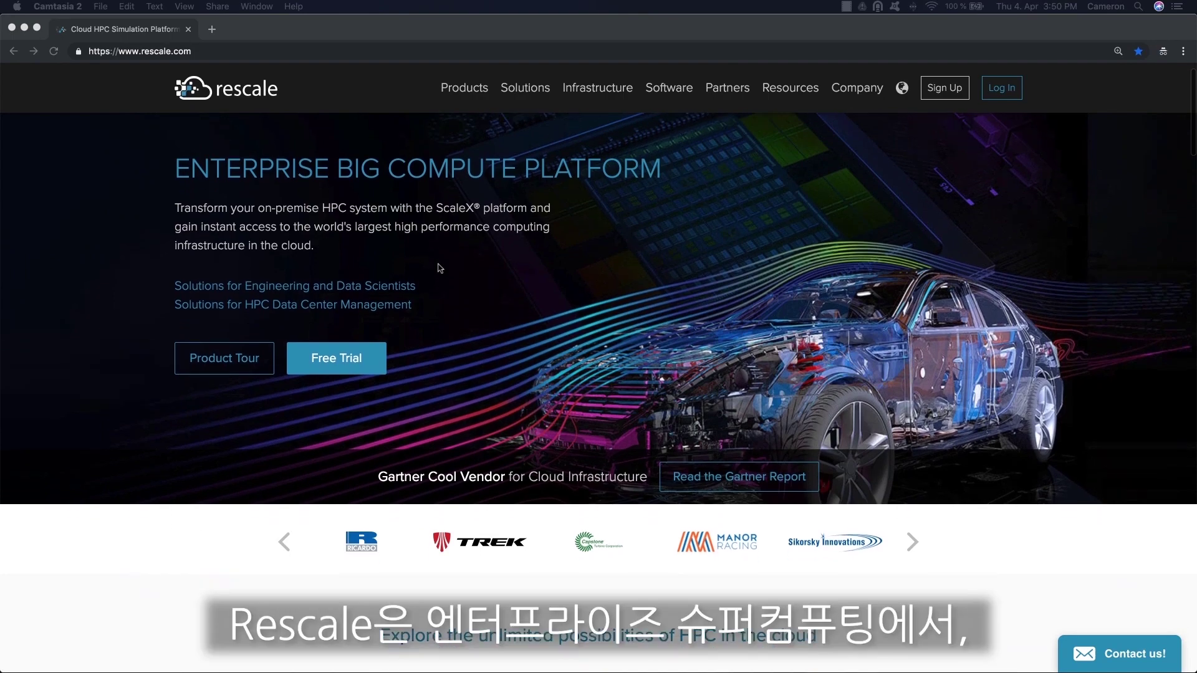
pyautogui.scroll(1, 440, 268)
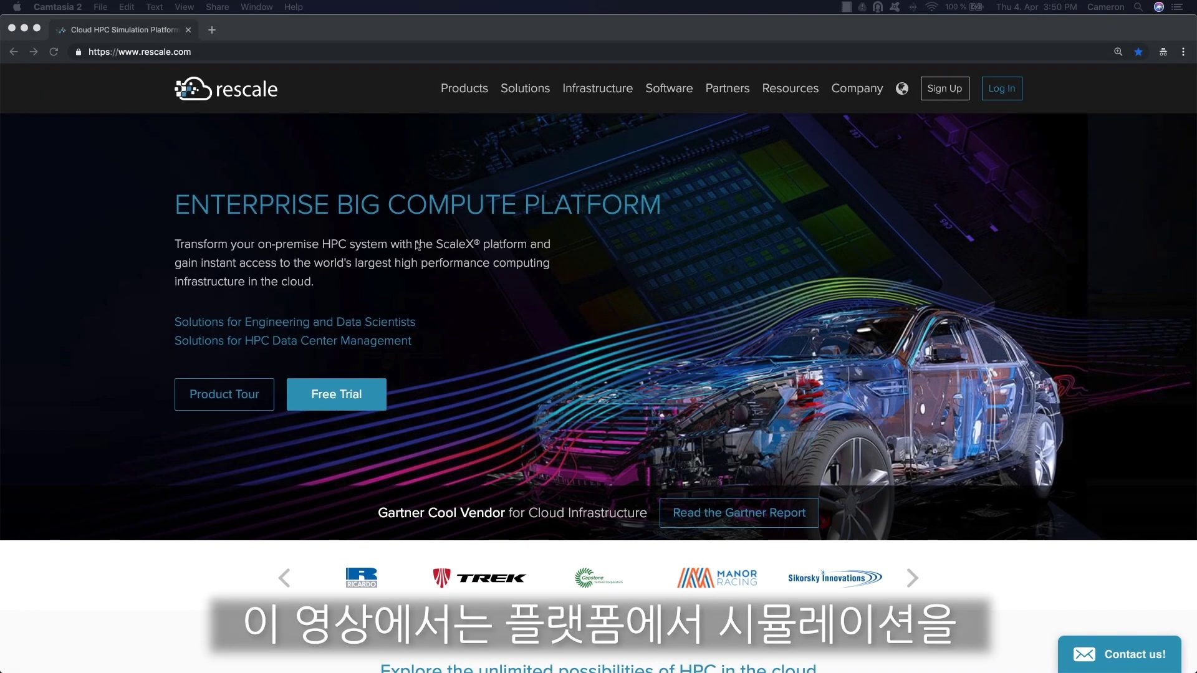
pyautogui.scroll(-3, 436, 261)
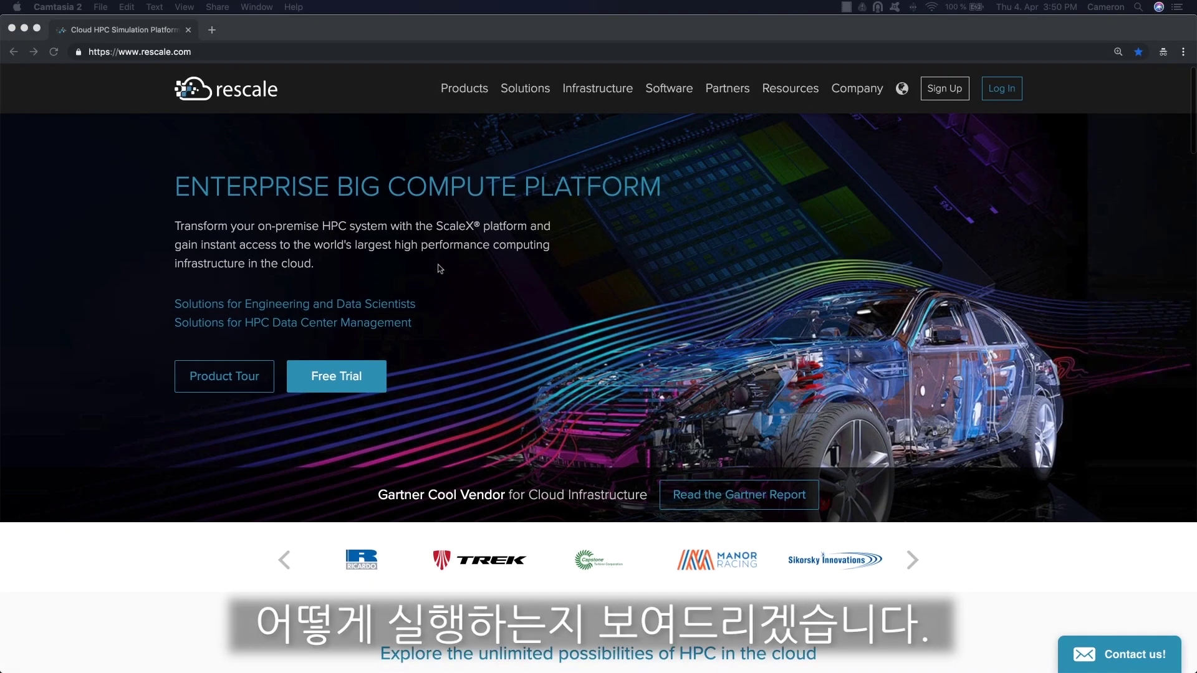
pyautogui.scroll(-2, 440, 269)
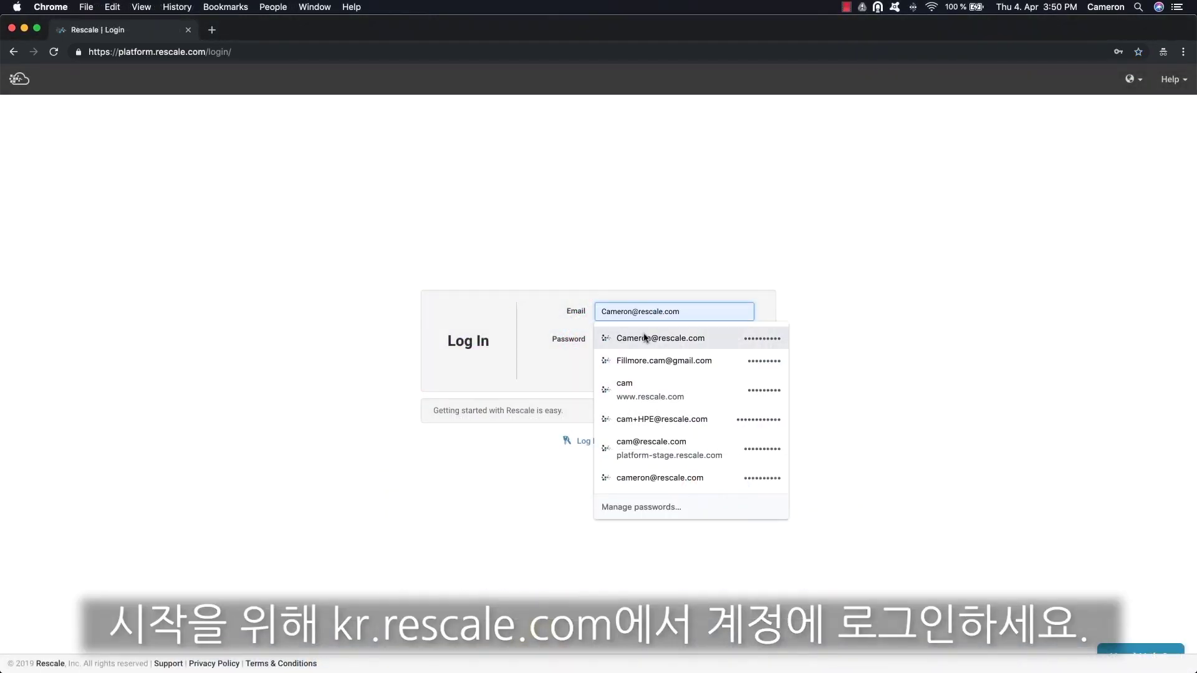
pyautogui.click(644, 338)
pyautogui.click(625, 370)
pyautogui.click(622, 386)
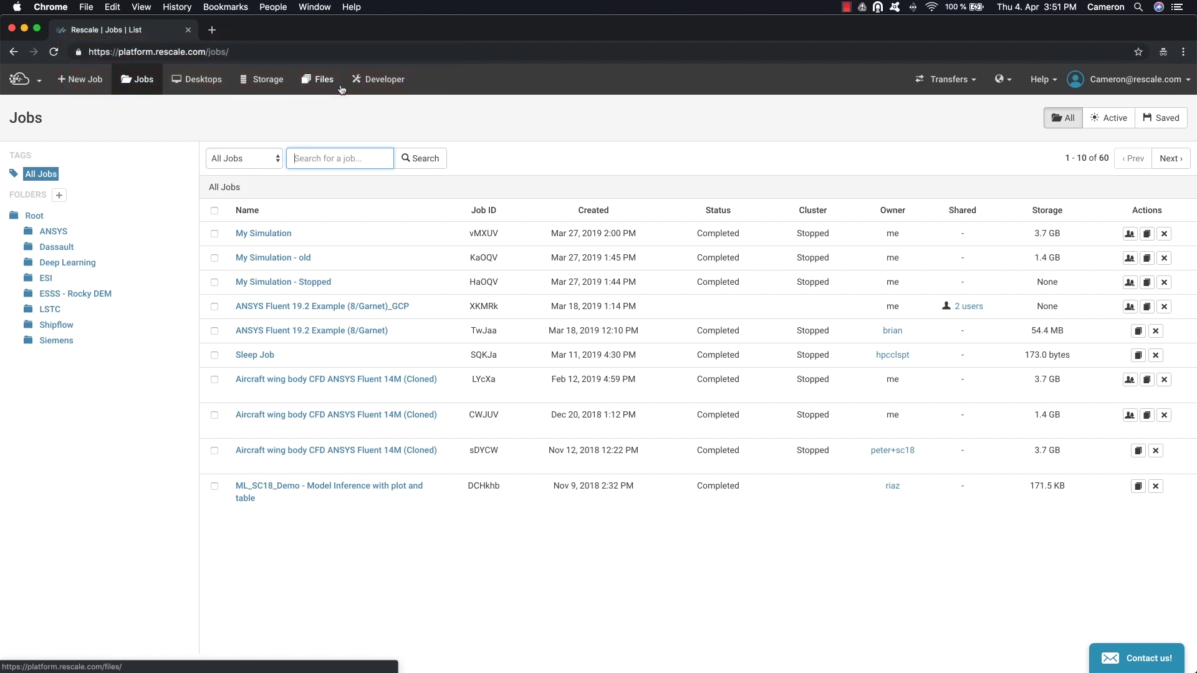
# - Browse the Help, account and administration dropdowns on the Jobs page
pyautogui.click(1048, 88)
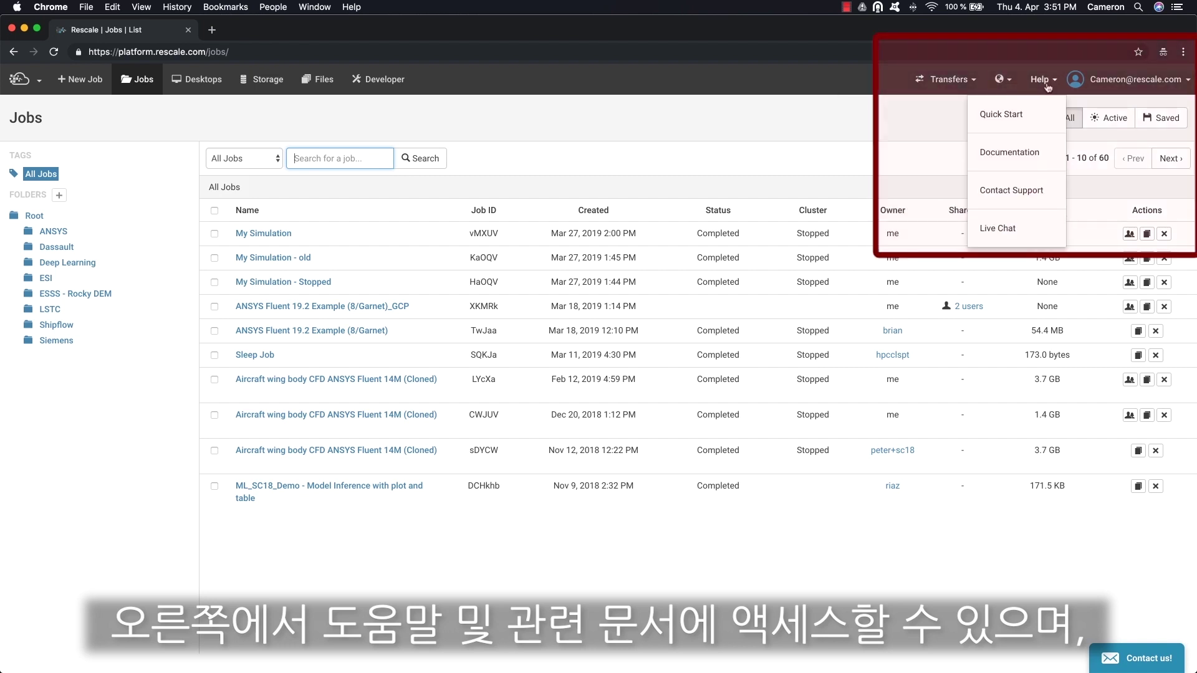
pyautogui.click(1127, 83)
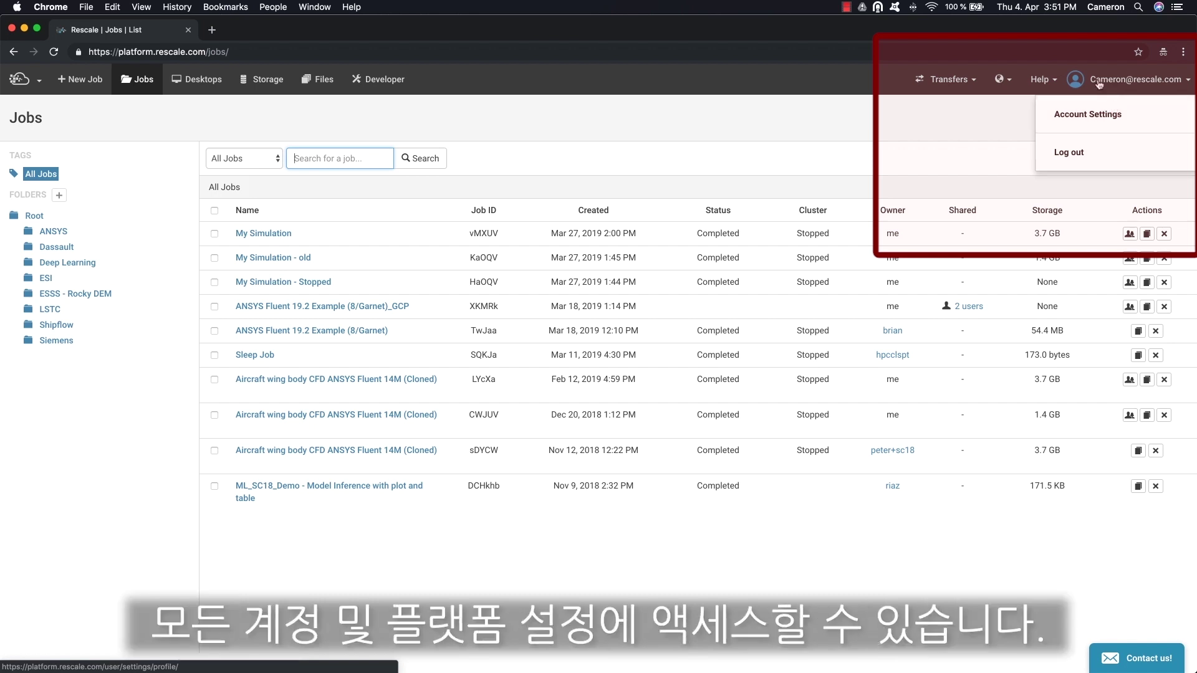
pyautogui.click(1053, 79)
pyautogui.click(1093, 84)
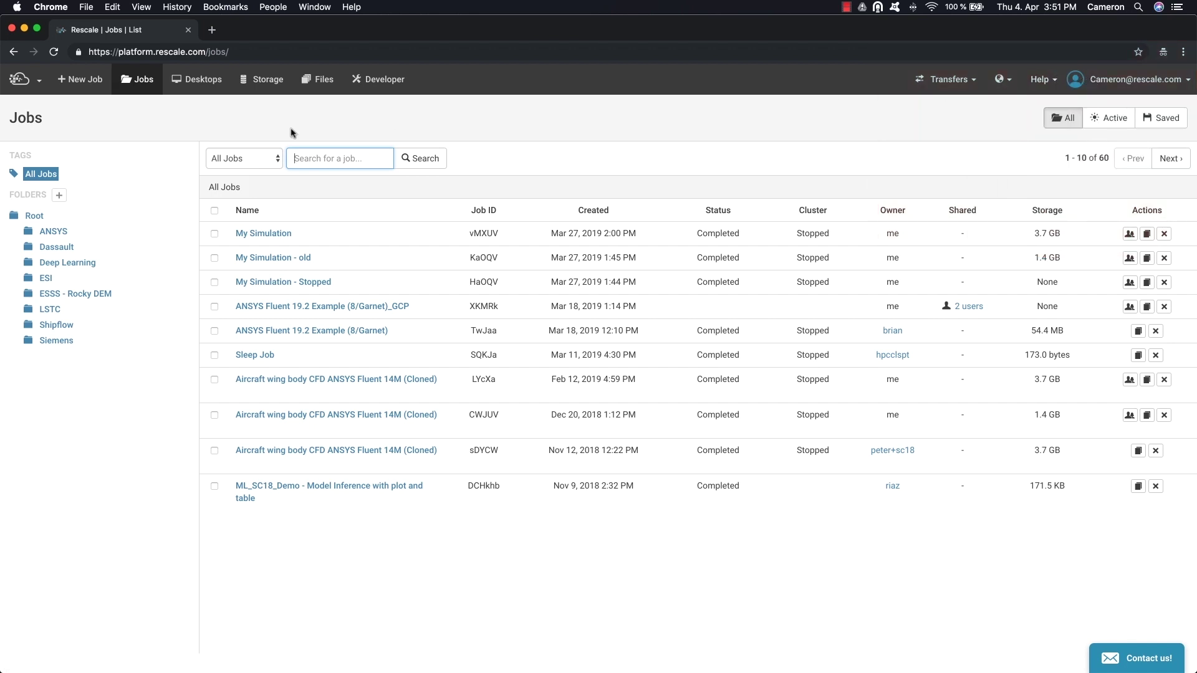
pyautogui.click(22, 79)
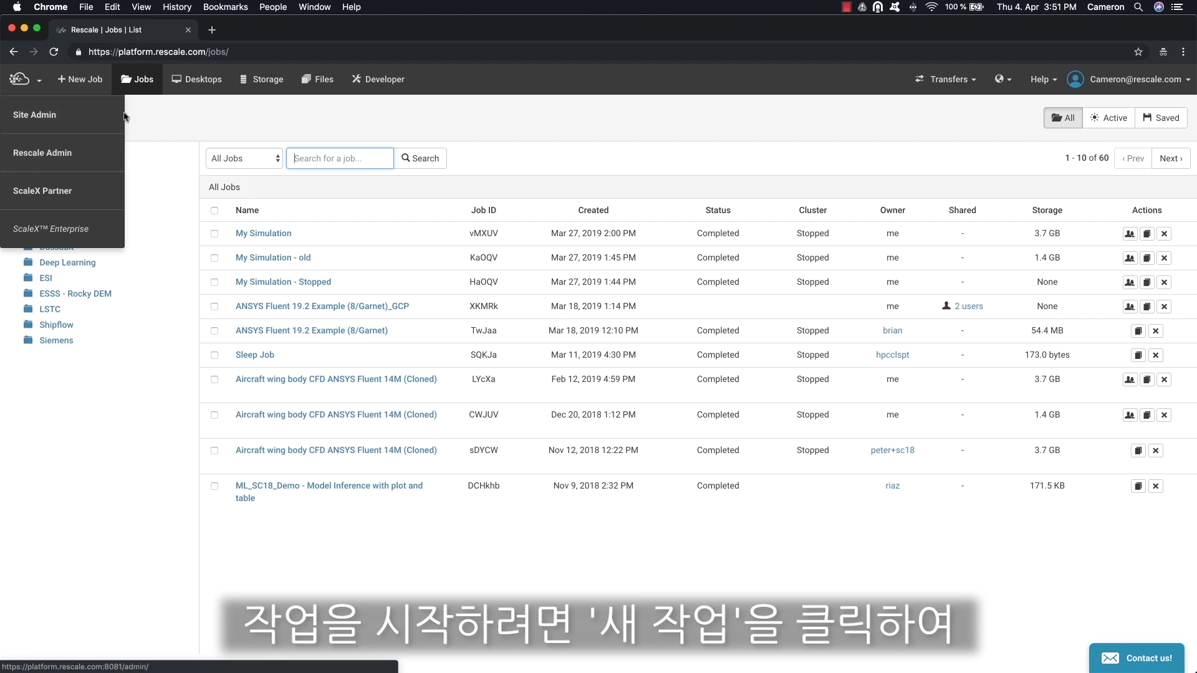
# - Create a new job and name it 'My Simulation'
pyautogui.click(94, 75)
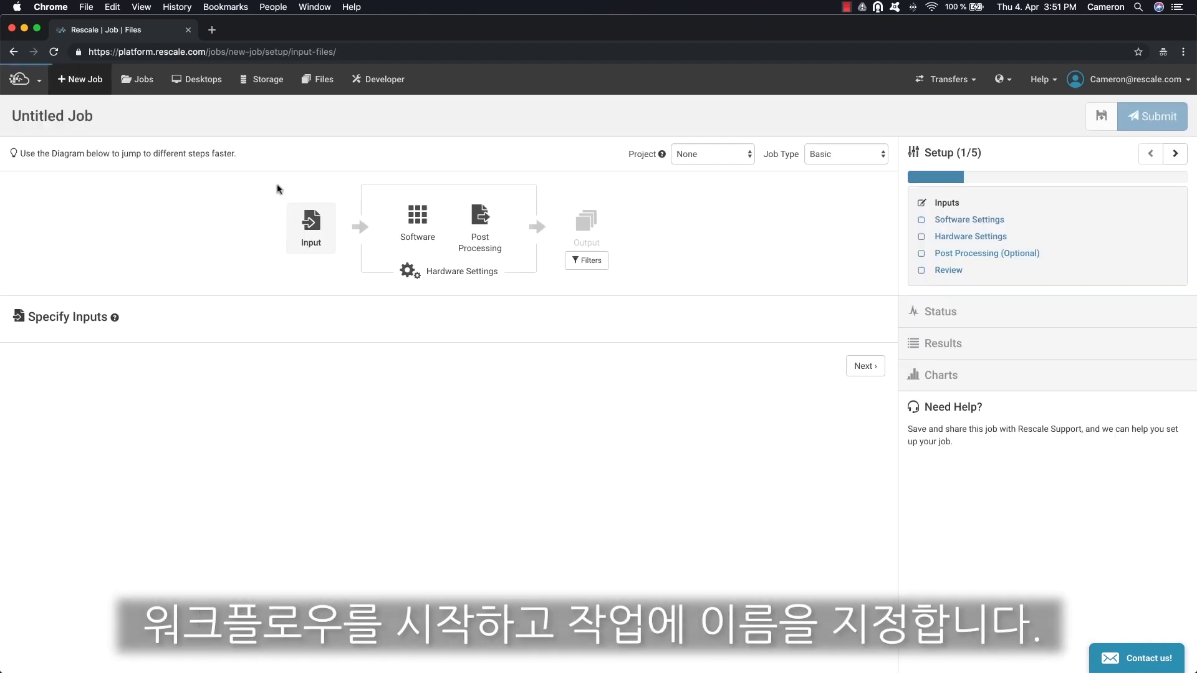
pyautogui.click(99, 119)
pyautogui.write('My Simulation')
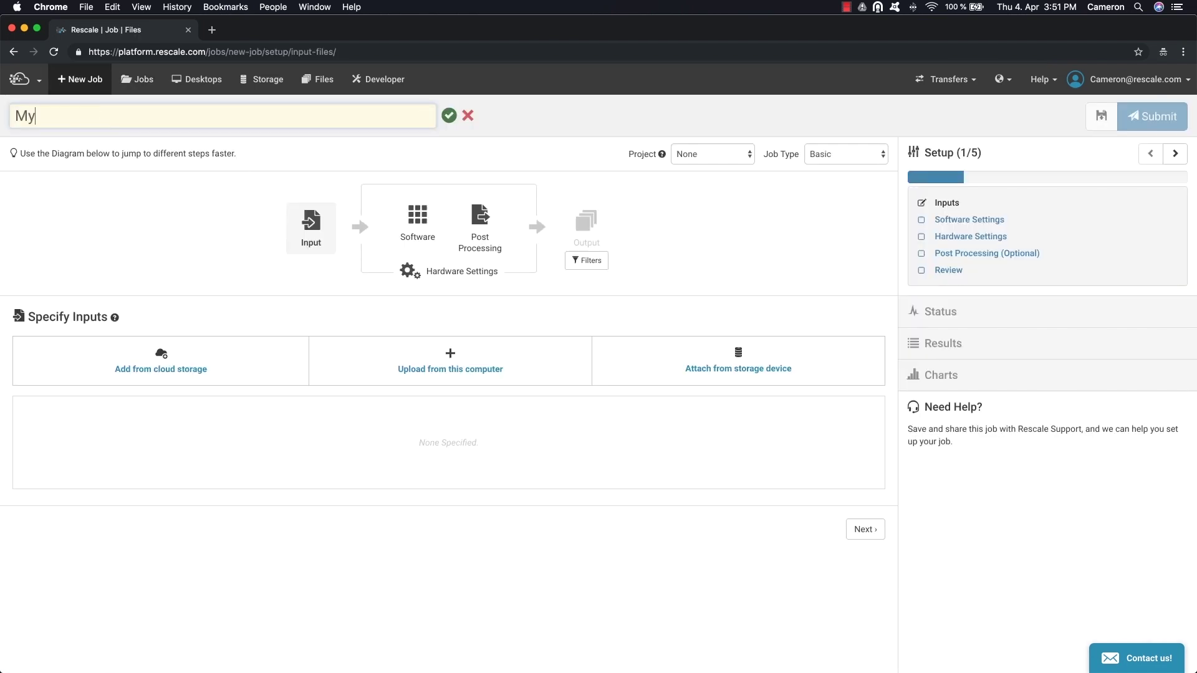
pyautogui.click(449, 115)
# - Keep the Basic job type and add My Input Files.zip from cloud storage
pyautogui.click(842, 160)
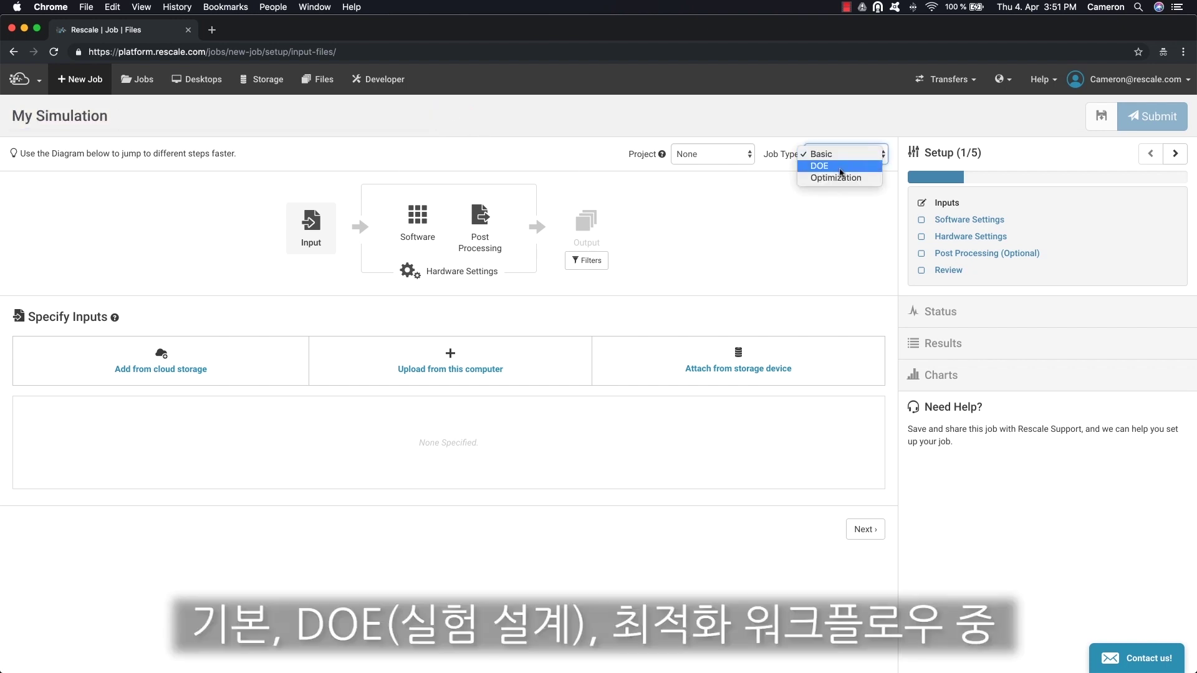
pyautogui.click(742, 202)
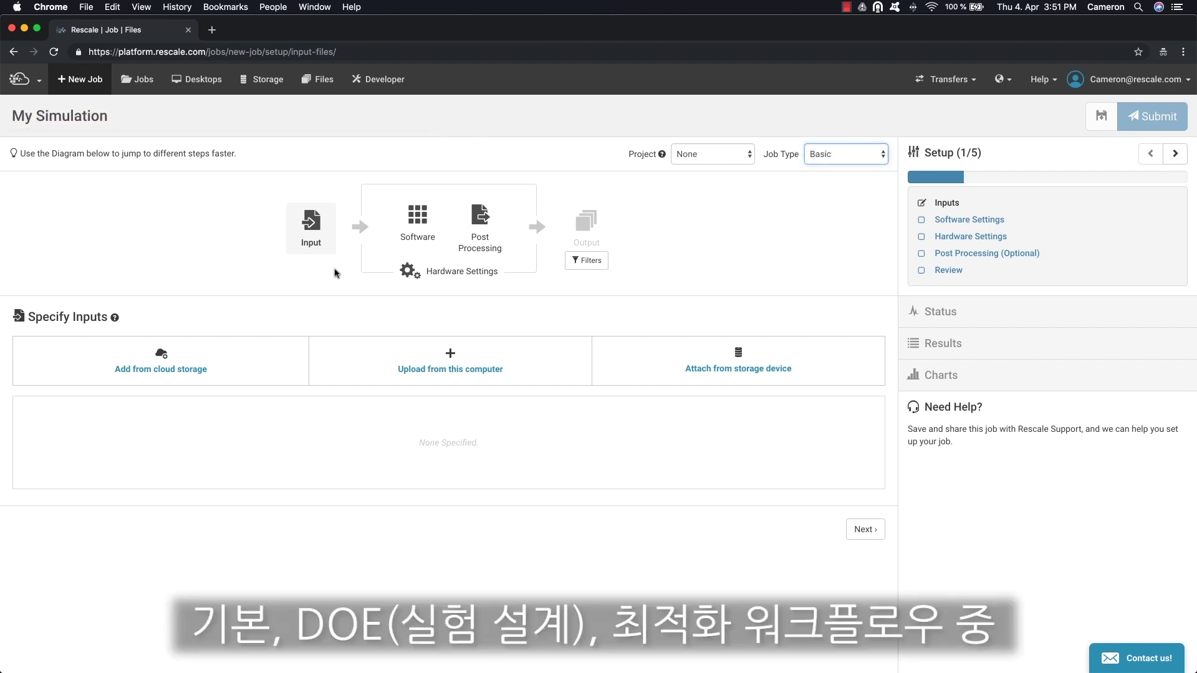
pyautogui.click(411, 370)
pyautogui.click(913, 464)
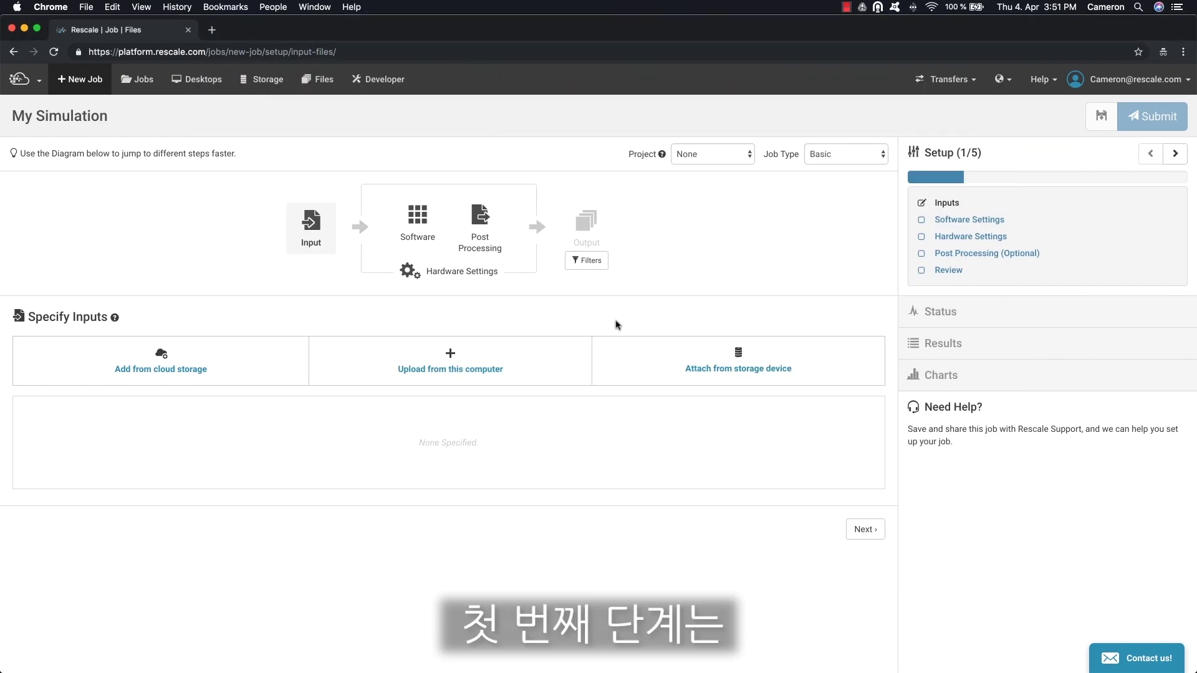
pyautogui.click(243, 373)
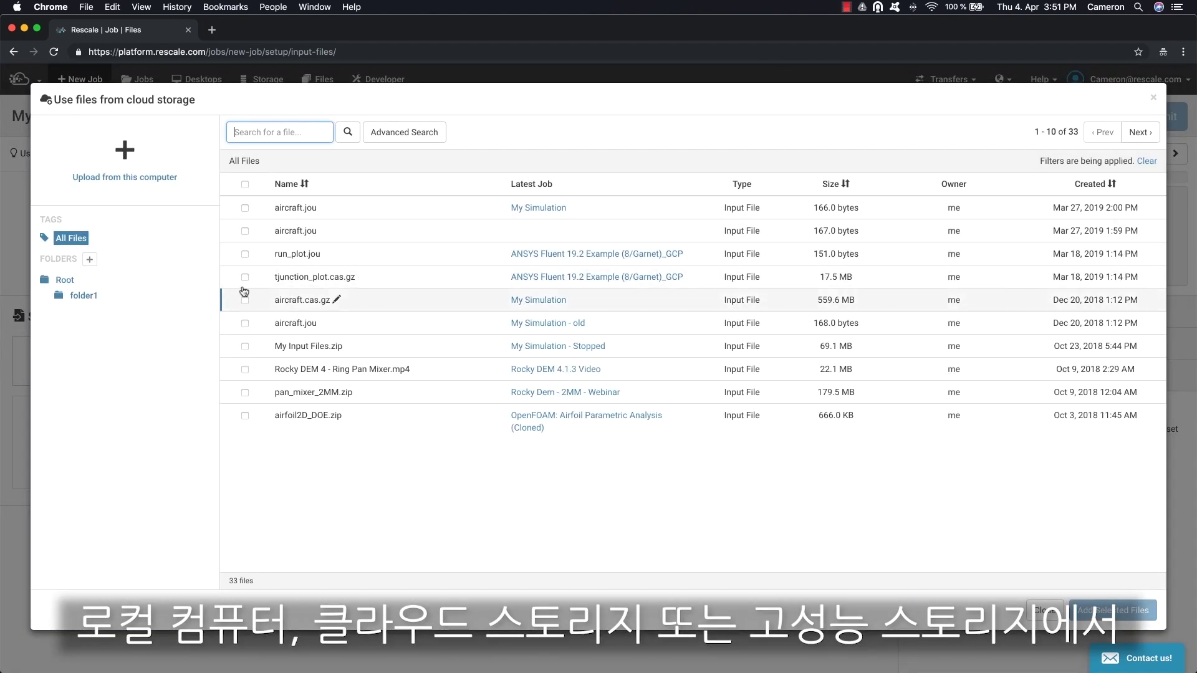
pyautogui.click(245, 347)
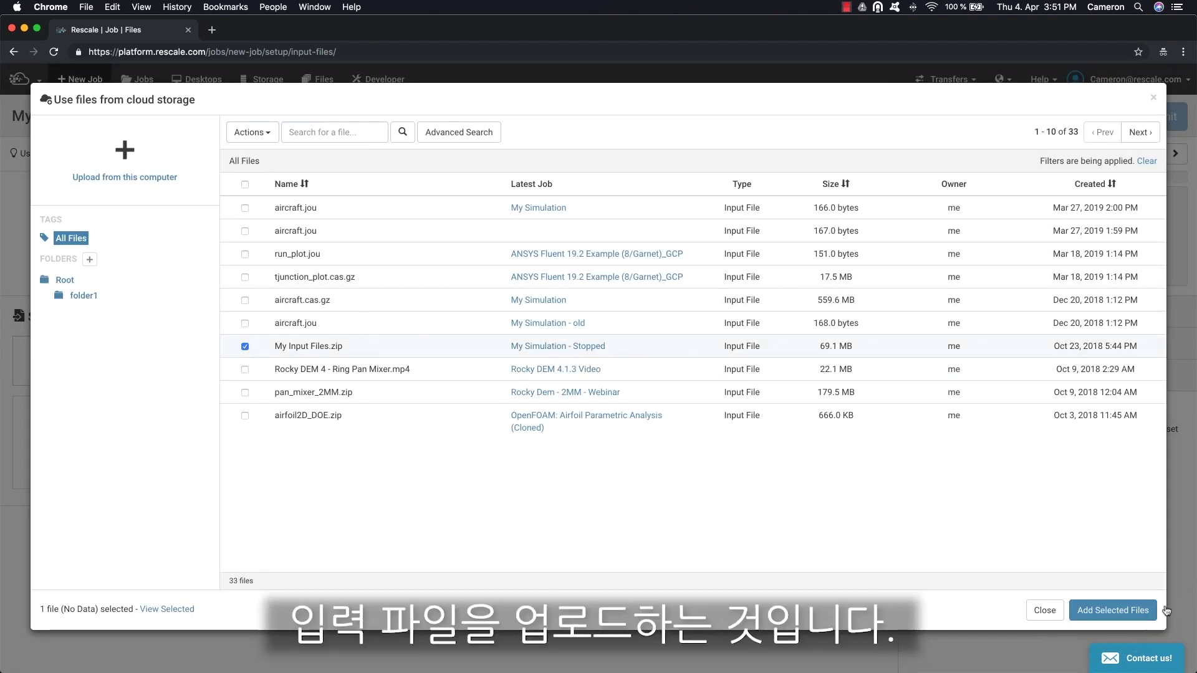
pyautogui.click(1153, 610)
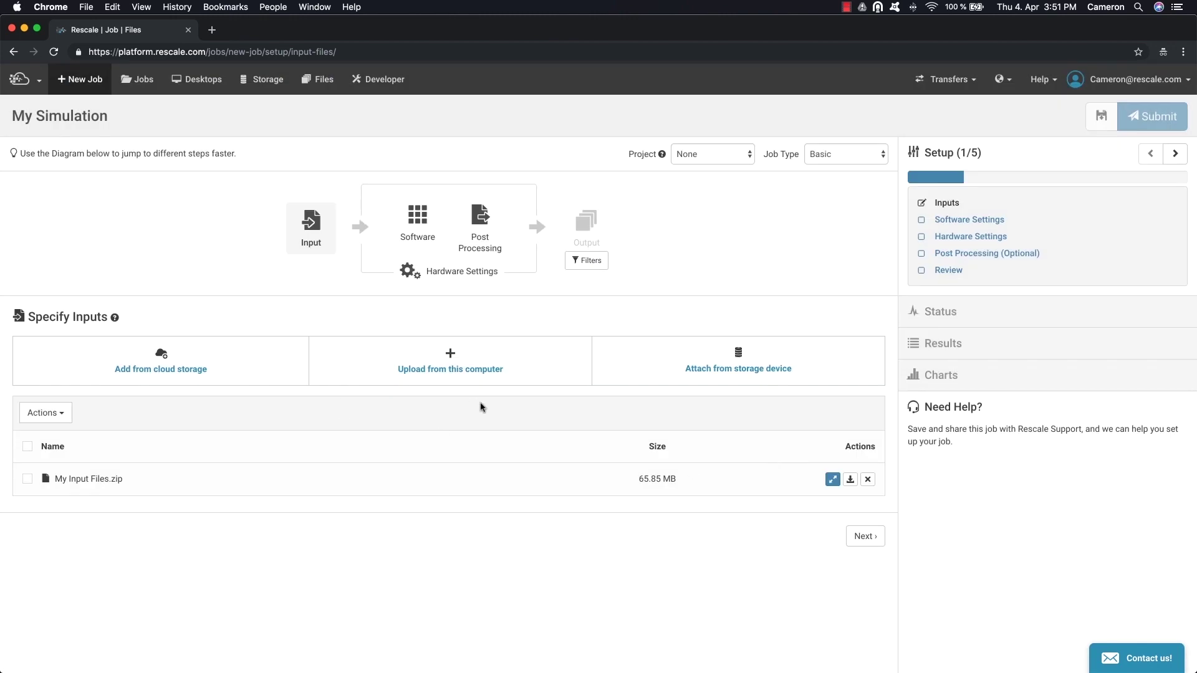
# - Choose ANSYS Fluent version 2019 R1 as the job's software
pyautogui.click(432, 229)
pyautogui.scroll(-4, 382, 444)
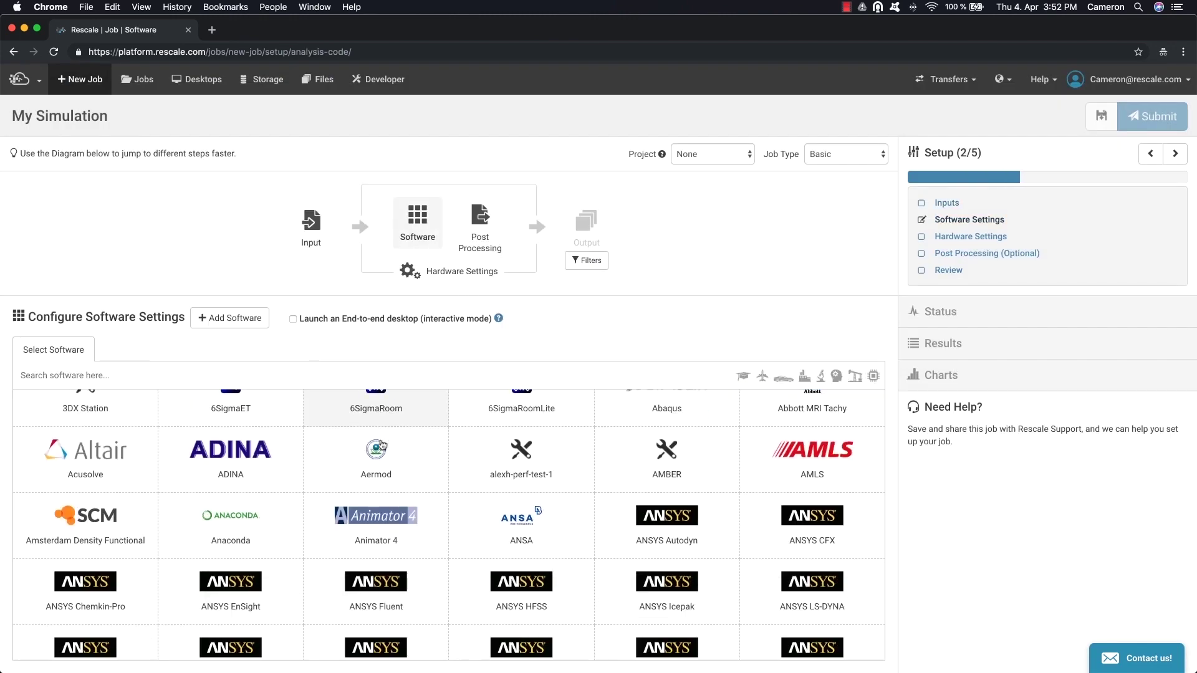
pyautogui.scroll(-10, 382, 445)
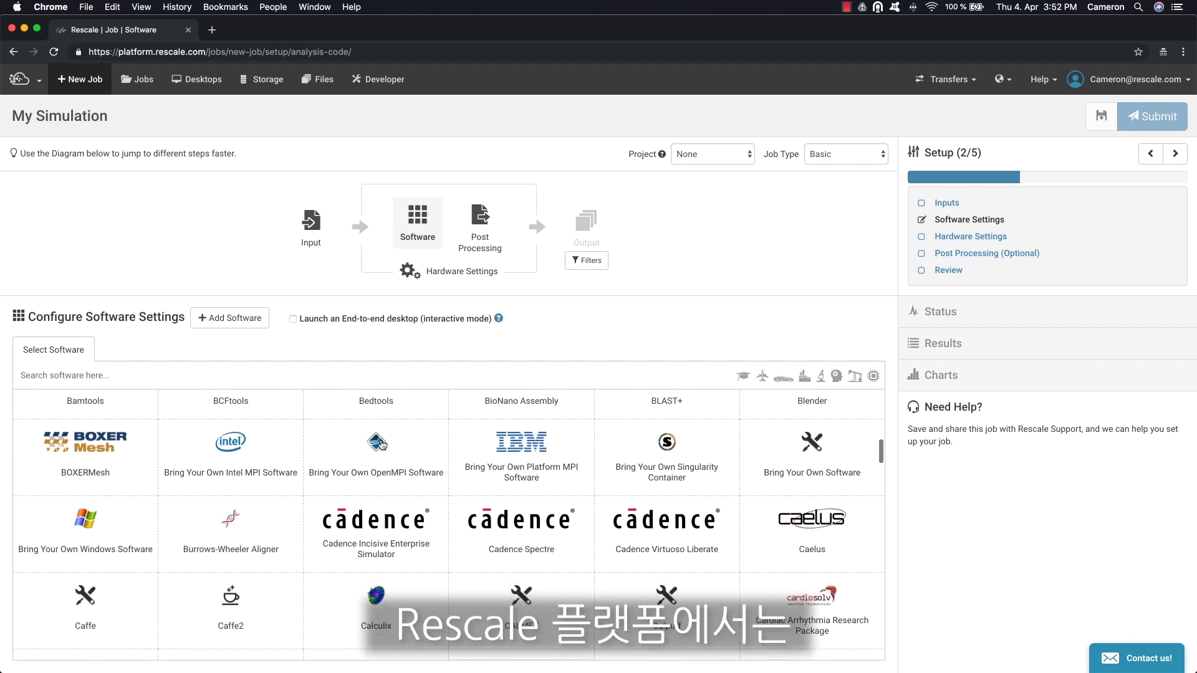
pyautogui.scroll(-10, 382, 445)
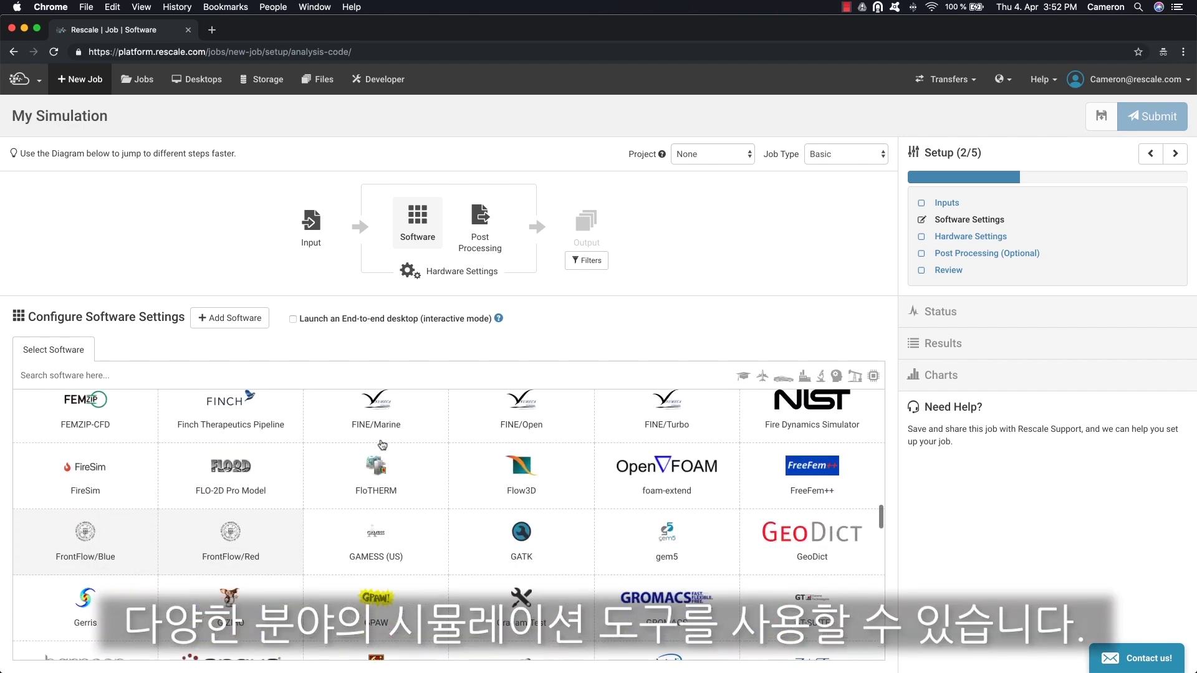
pyautogui.scroll(-15, 382, 444)
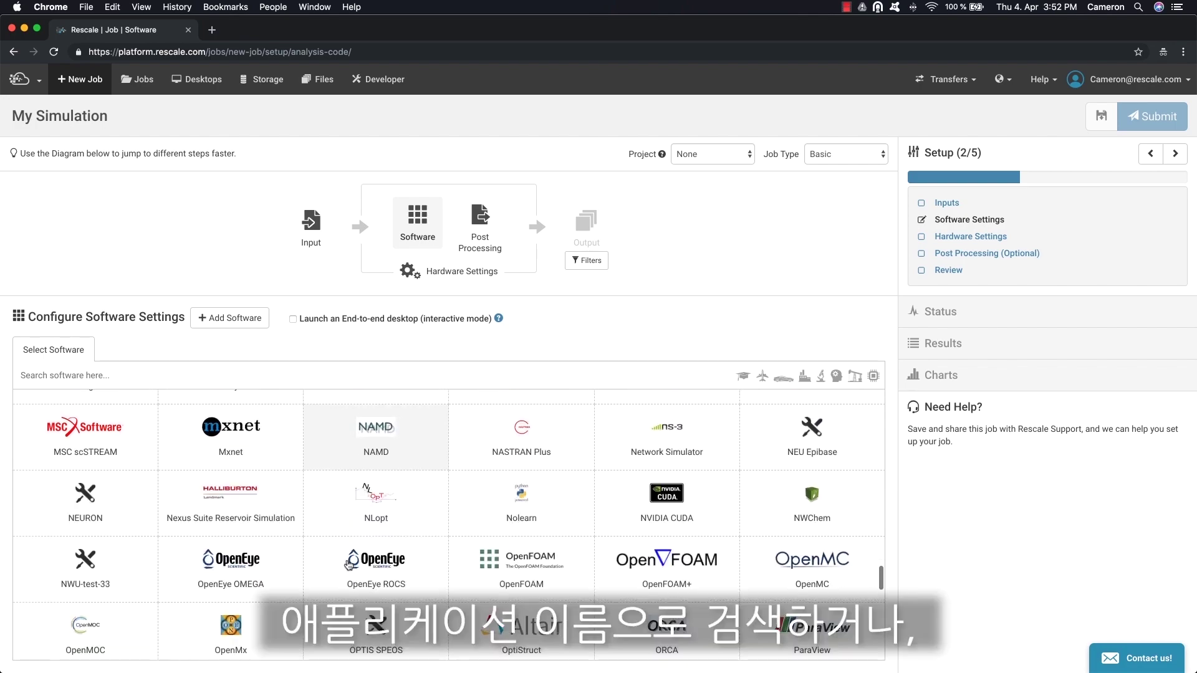
pyautogui.scroll(20, 348, 565)
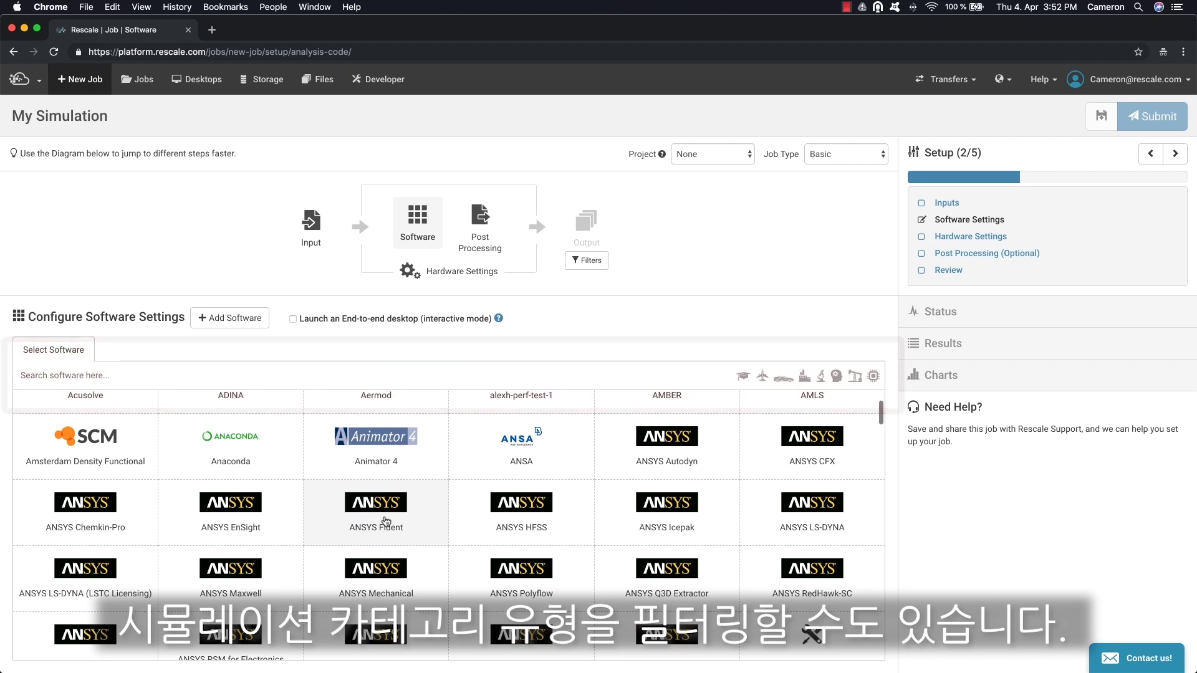
pyautogui.click(386, 521)
pyautogui.scroll(-2, 482, 565)
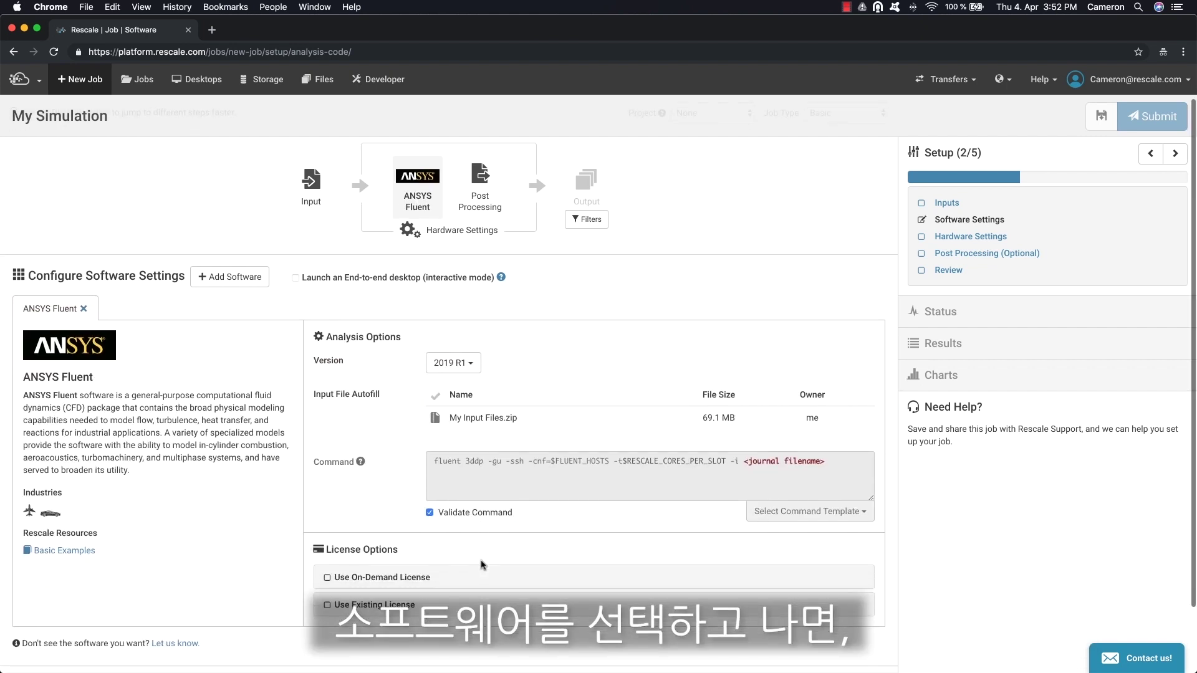
pyautogui.click(467, 346)
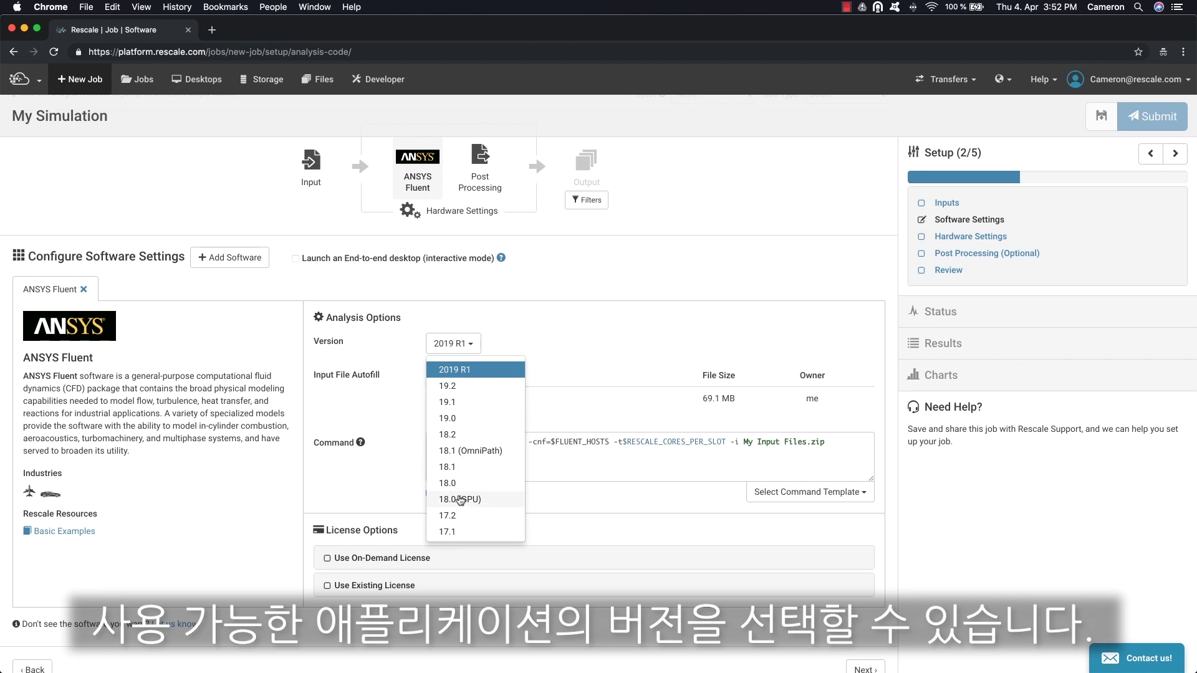
pyautogui.click(336, 487)
# - Set Fluent licensing to Use Existing License instead of the Rescale Trial on-demand licence
pyautogui.scroll(-1, 388, 515)
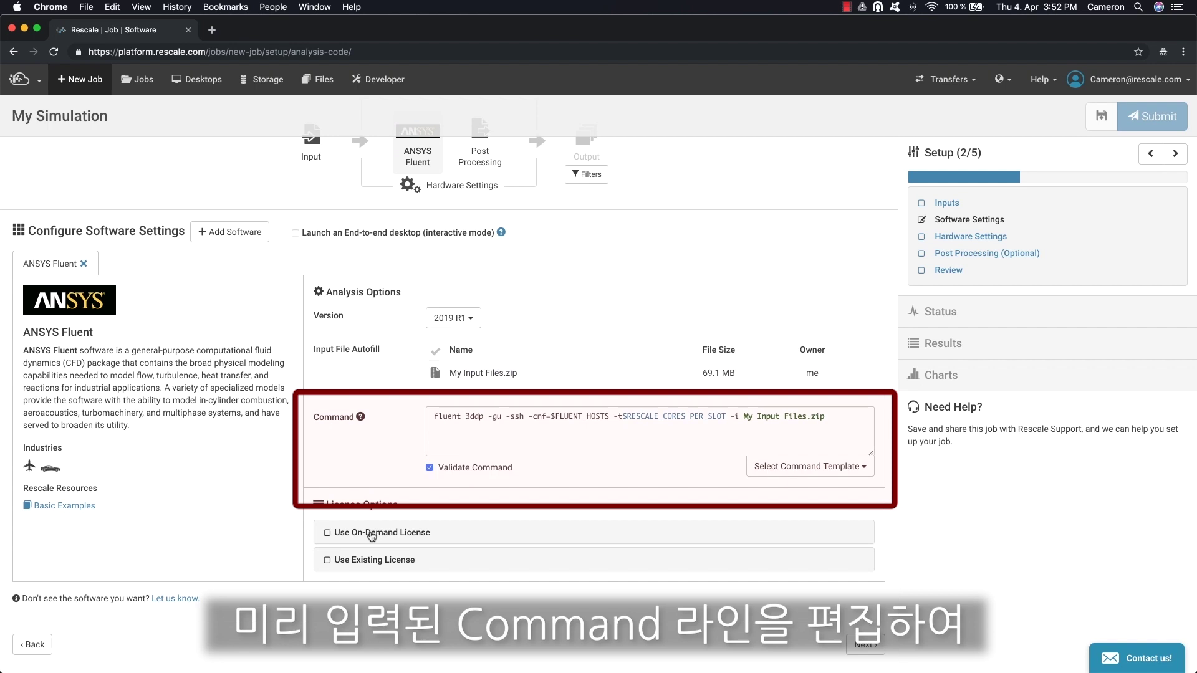
pyautogui.click(371, 535)
pyautogui.scroll(-2, 385, 519)
pyautogui.click(387, 523)
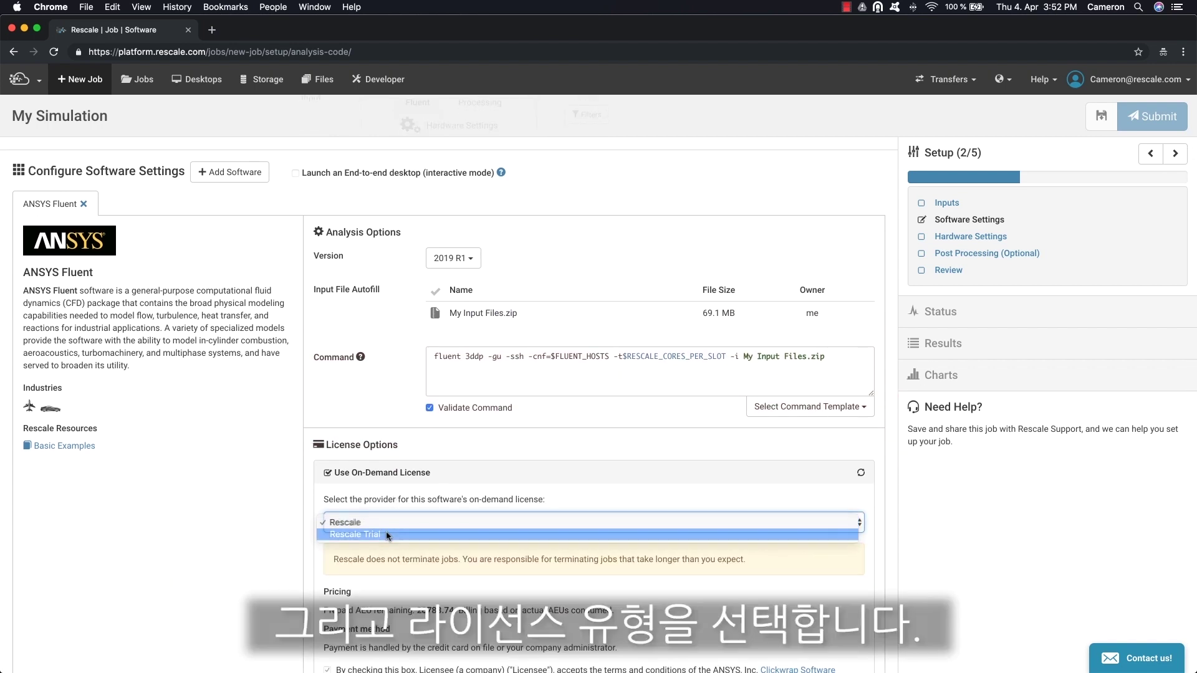
pyautogui.click(386, 535)
pyautogui.scroll(-3, 386, 535)
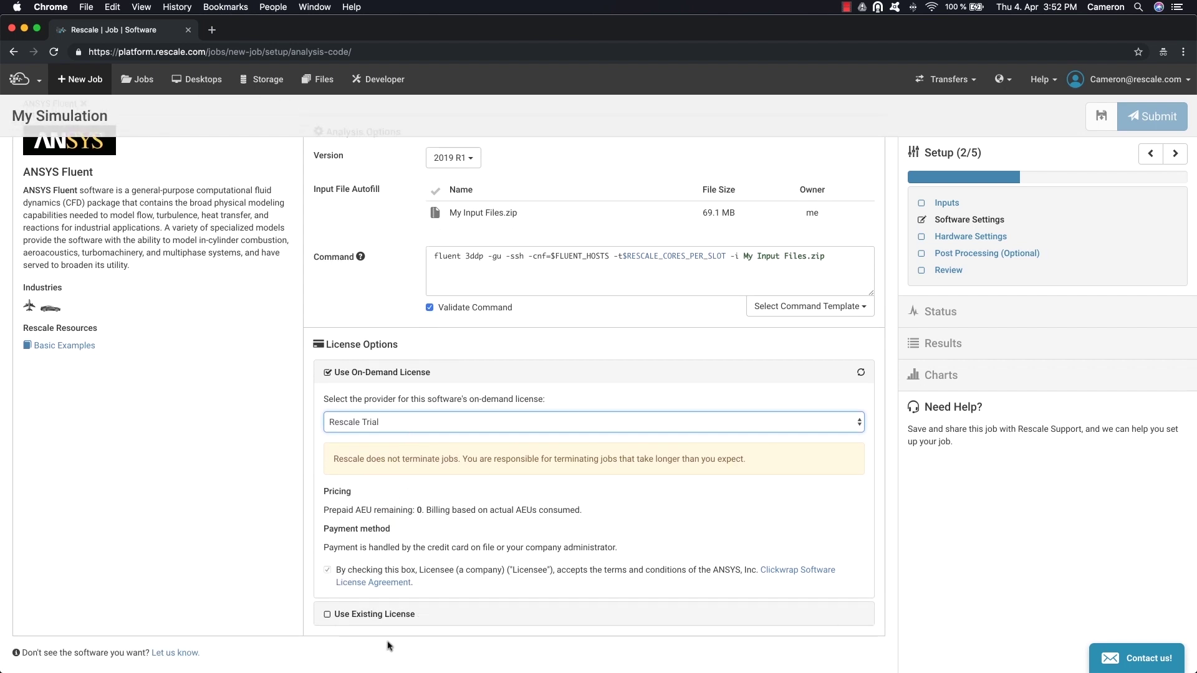
pyautogui.scroll(-2, 396, 619)
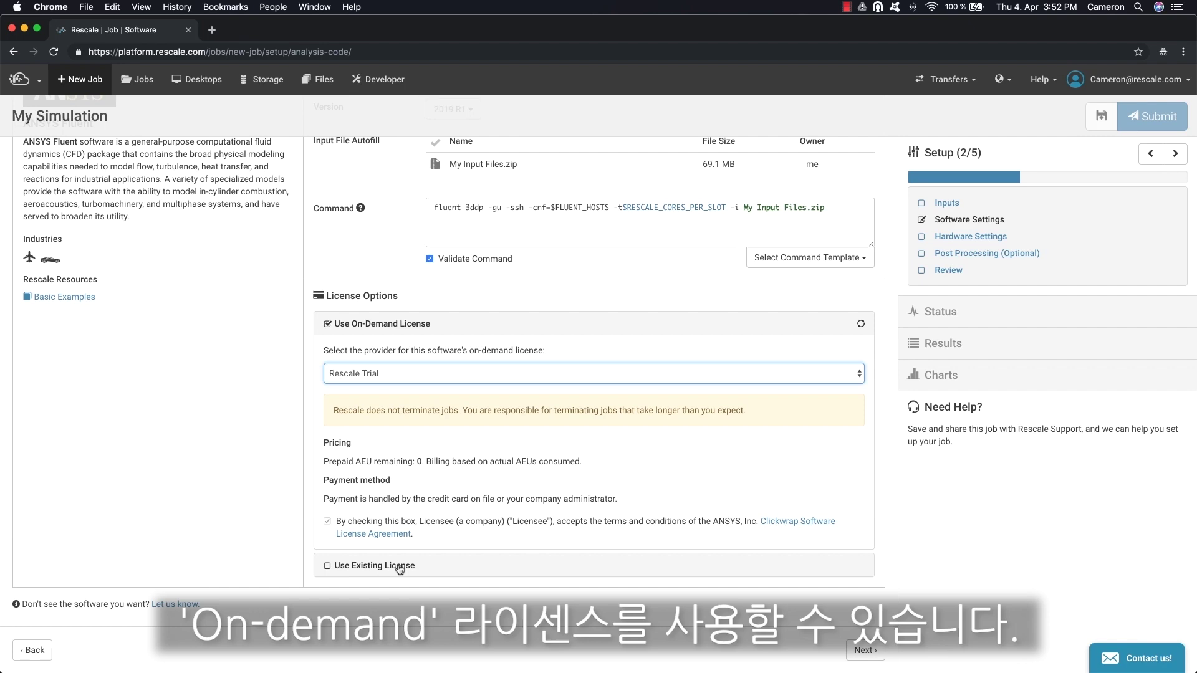
pyautogui.click(399, 568)
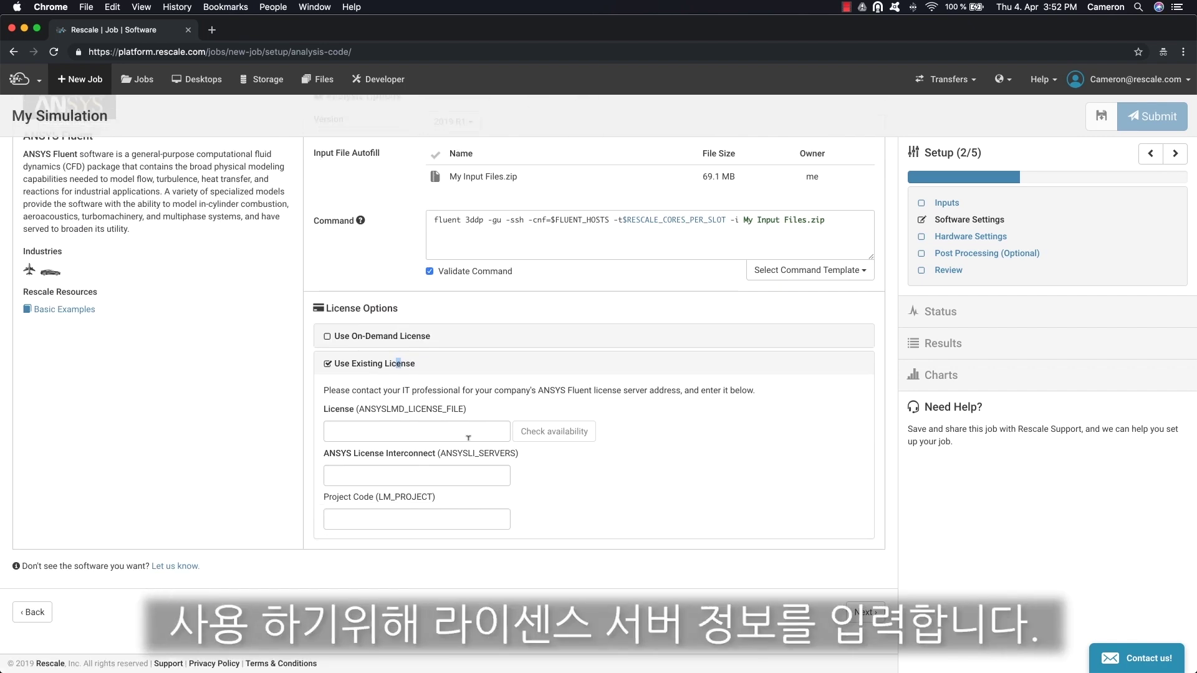
# - Go to Hardware Settings and expand the Specialty Core Types list
pyautogui.click(865, 612)
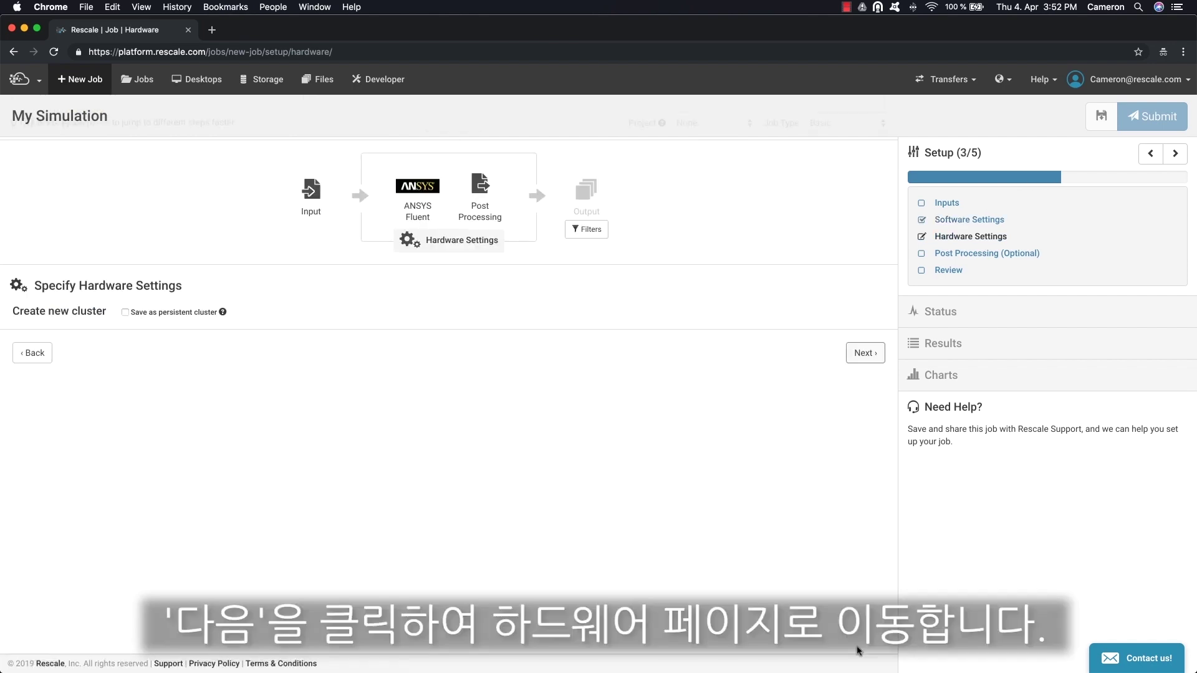
pyautogui.scroll(-5, 395, 395)
pyautogui.scroll(2, 394, 396)
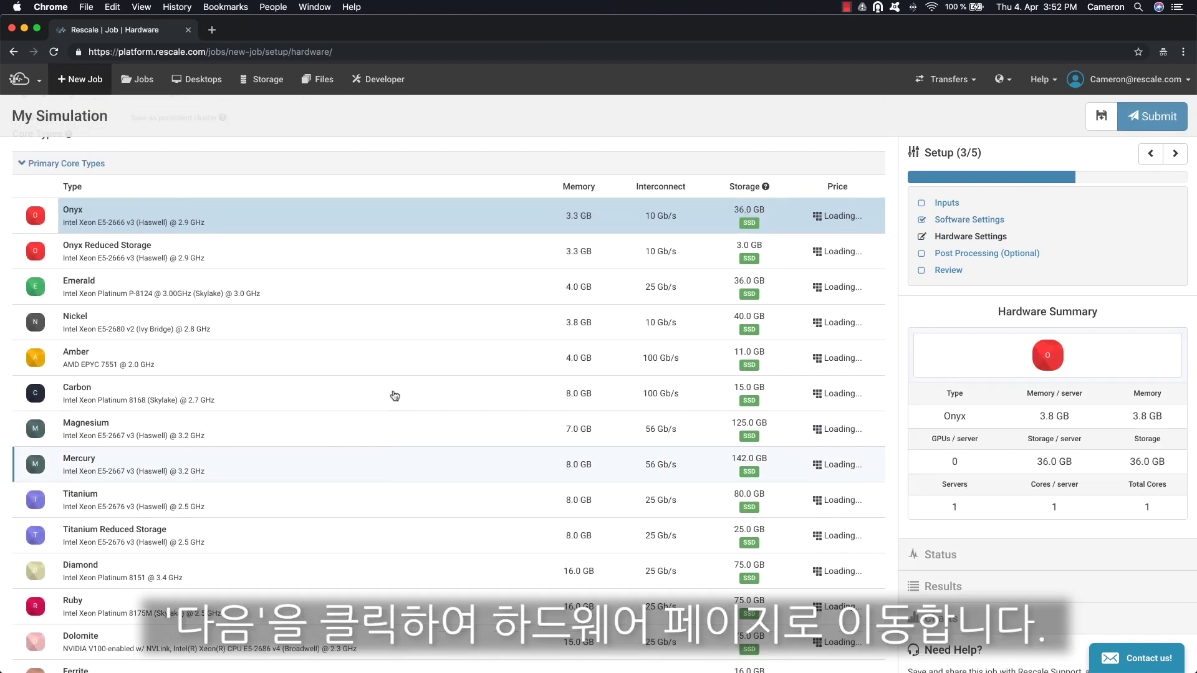
pyautogui.scroll(-3, 395, 396)
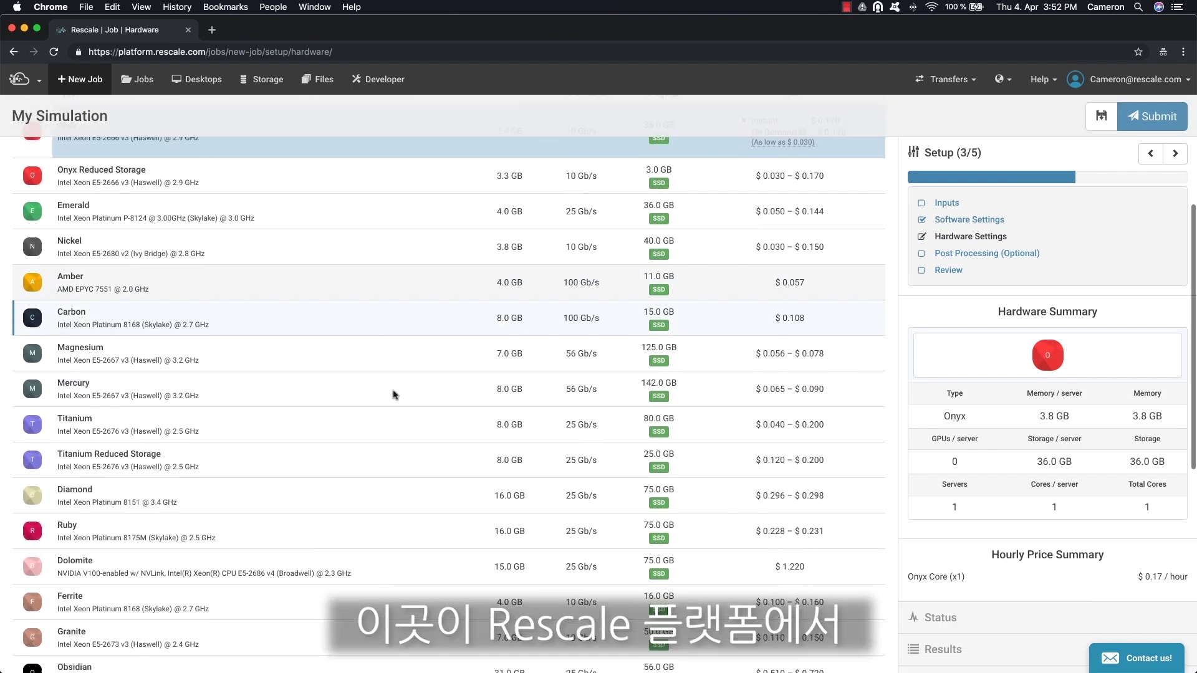
pyautogui.scroll(-7, 395, 396)
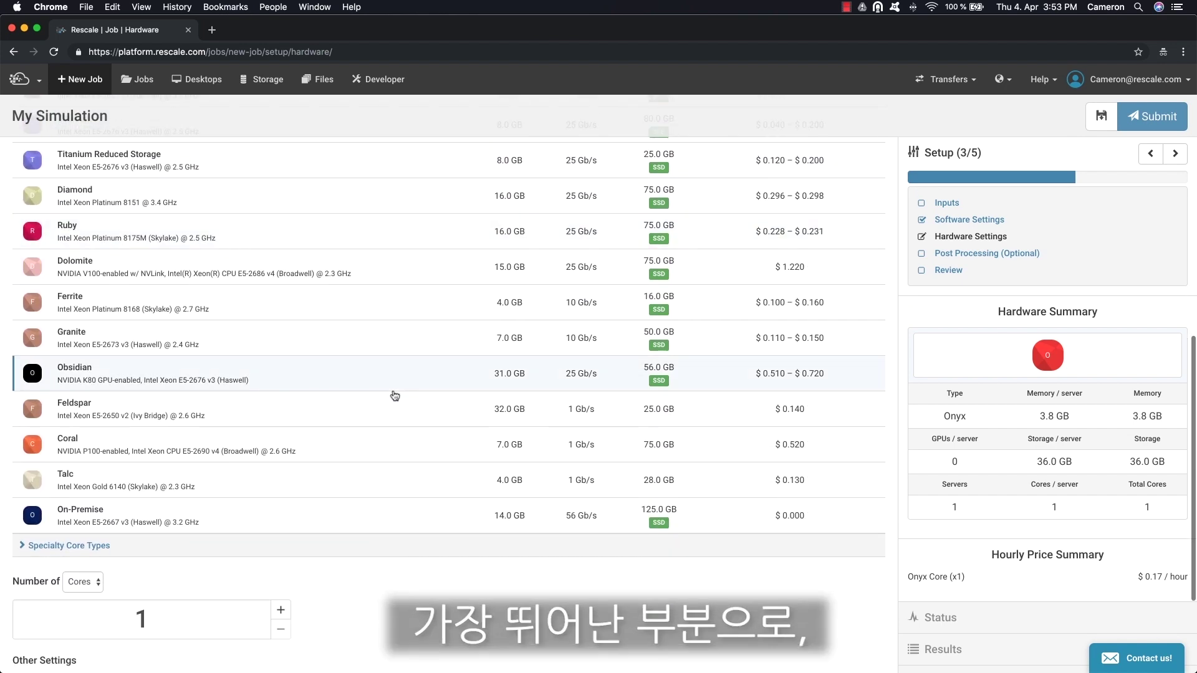
pyautogui.click(84, 554)
# - Raise the Onyx core count to 378 across 21 servers ($64.26/hour)
pyautogui.scroll(-12, 180, 568)
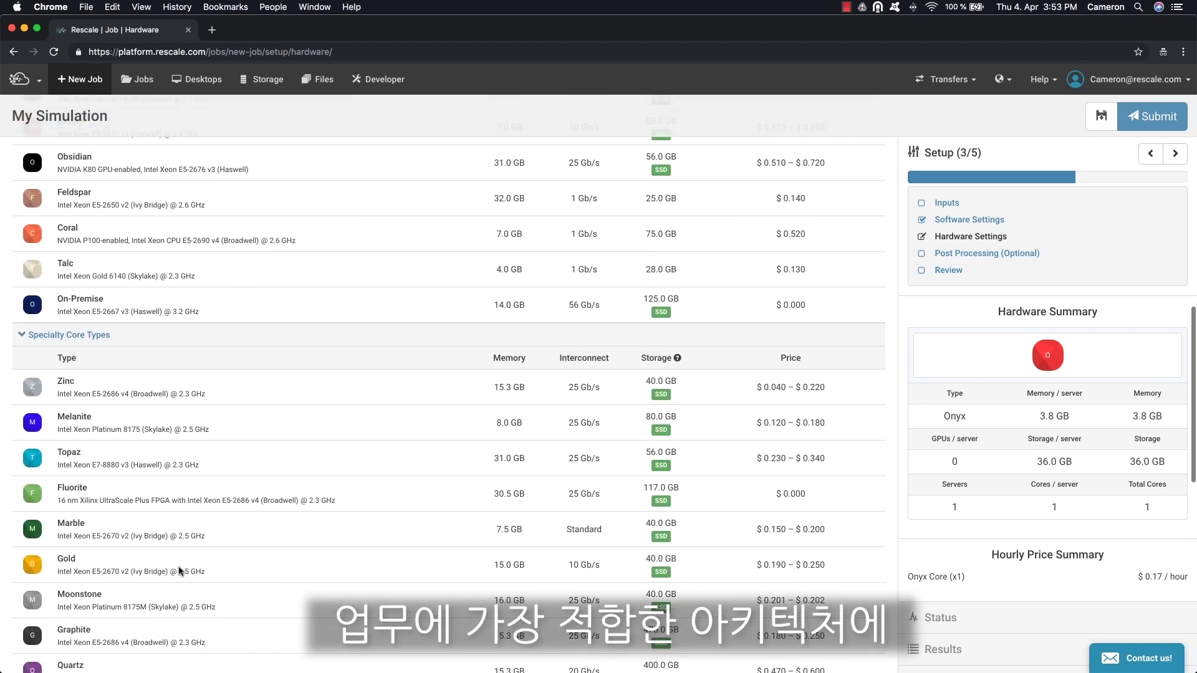
pyautogui.scroll(-10, 180, 571)
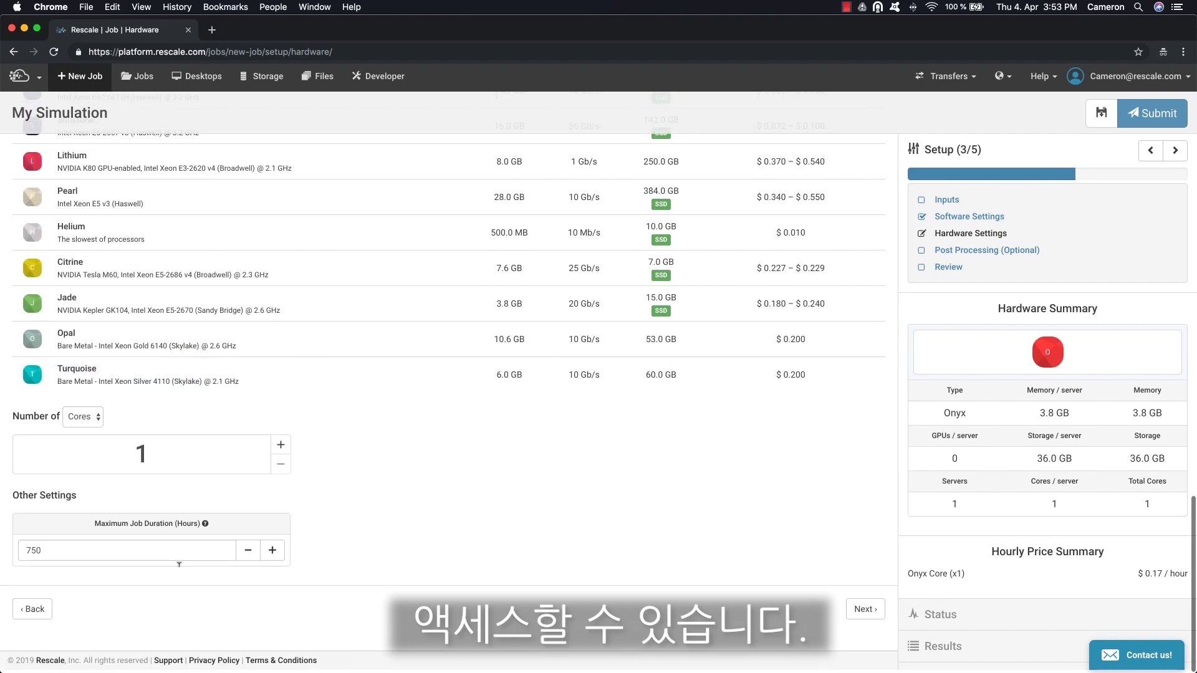
pyautogui.click(281, 457)
pyautogui.click(281, 457)
pyautogui.click(281, 457)
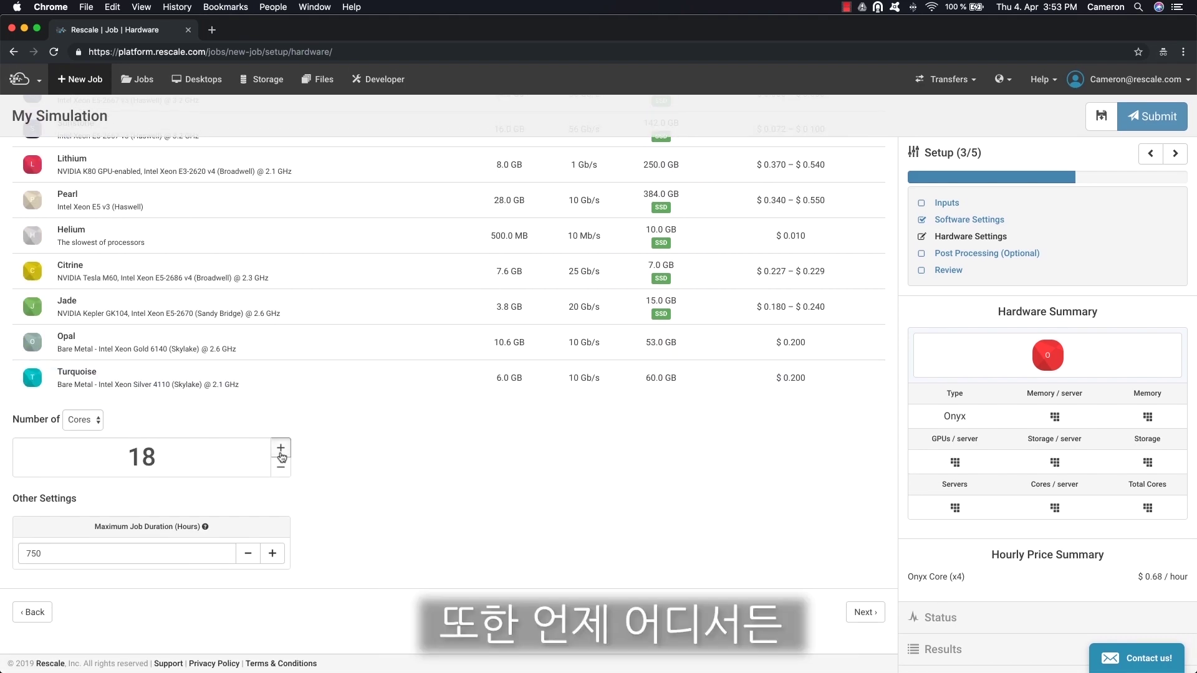
pyautogui.click(282, 448)
pyautogui.click(281, 448)
pyautogui.click(281, 449)
pyautogui.click(281, 448)
pyautogui.click(282, 449)
pyautogui.click(281, 449)
pyautogui.click(281, 448)
pyautogui.click(282, 454)
pyautogui.click(281, 454)
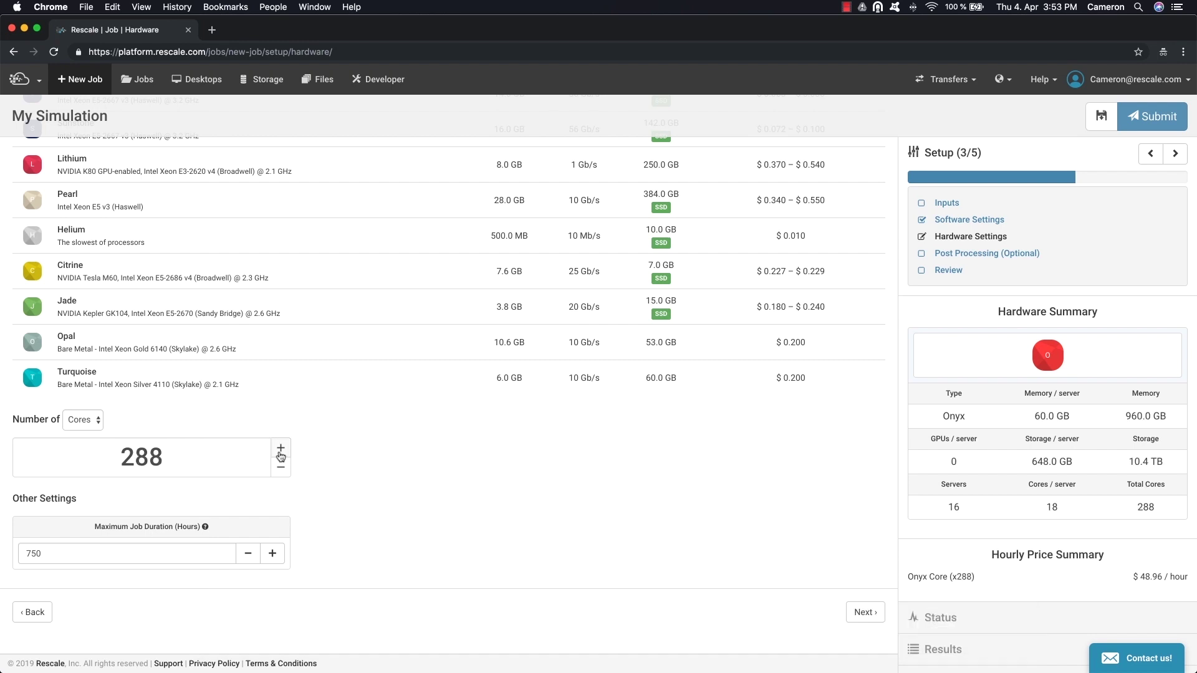
pyautogui.click(281, 454)
pyautogui.click(281, 453)
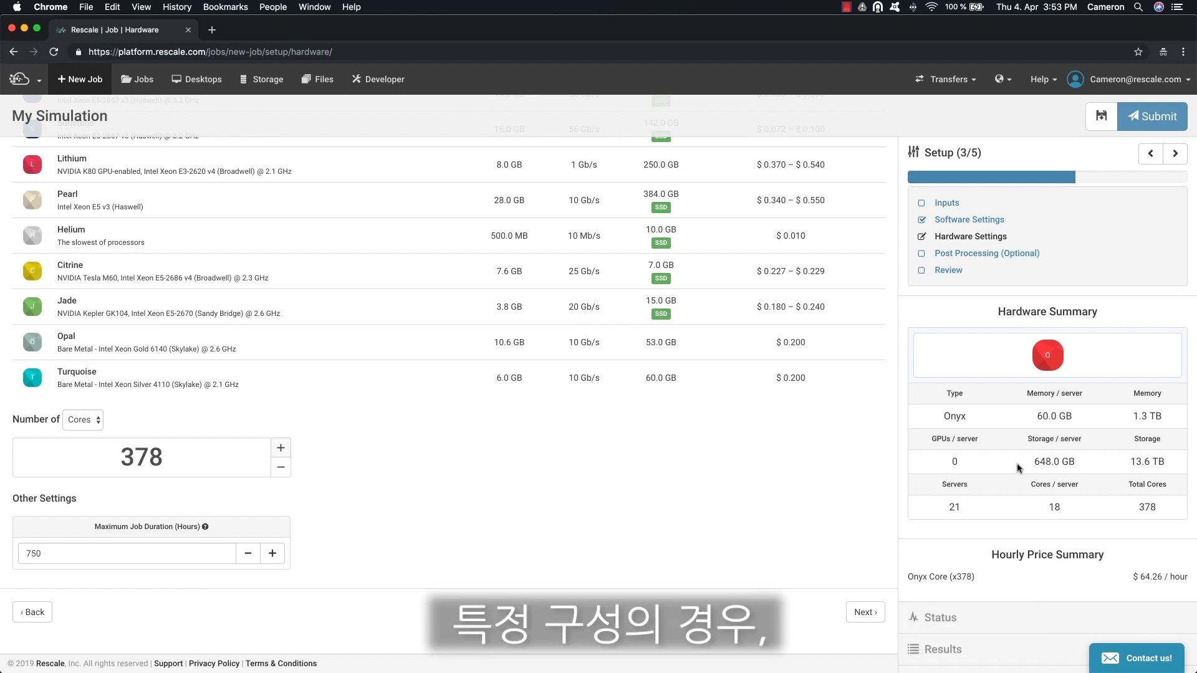
pyautogui.scroll(-2, 1018, 467)
pyautogui.scroll(15, 785, 341)
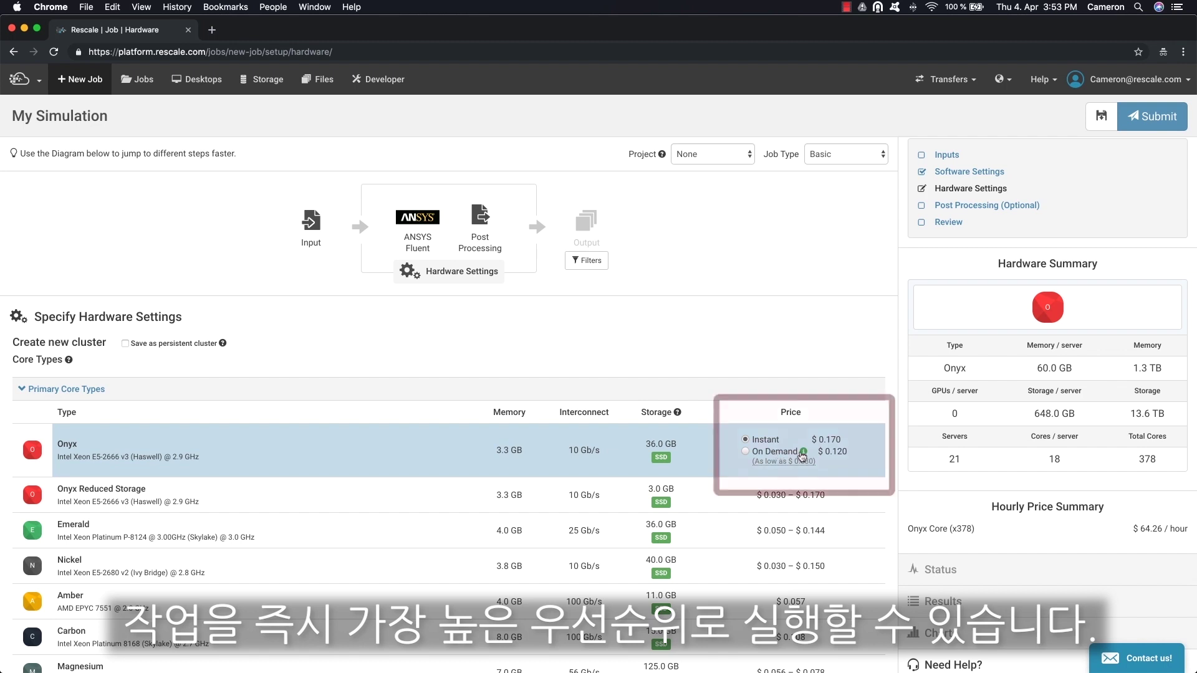
# - Check the On Demand pricing note, then advance to the Post Processing step
pyautogui.moveTo(804, 455)
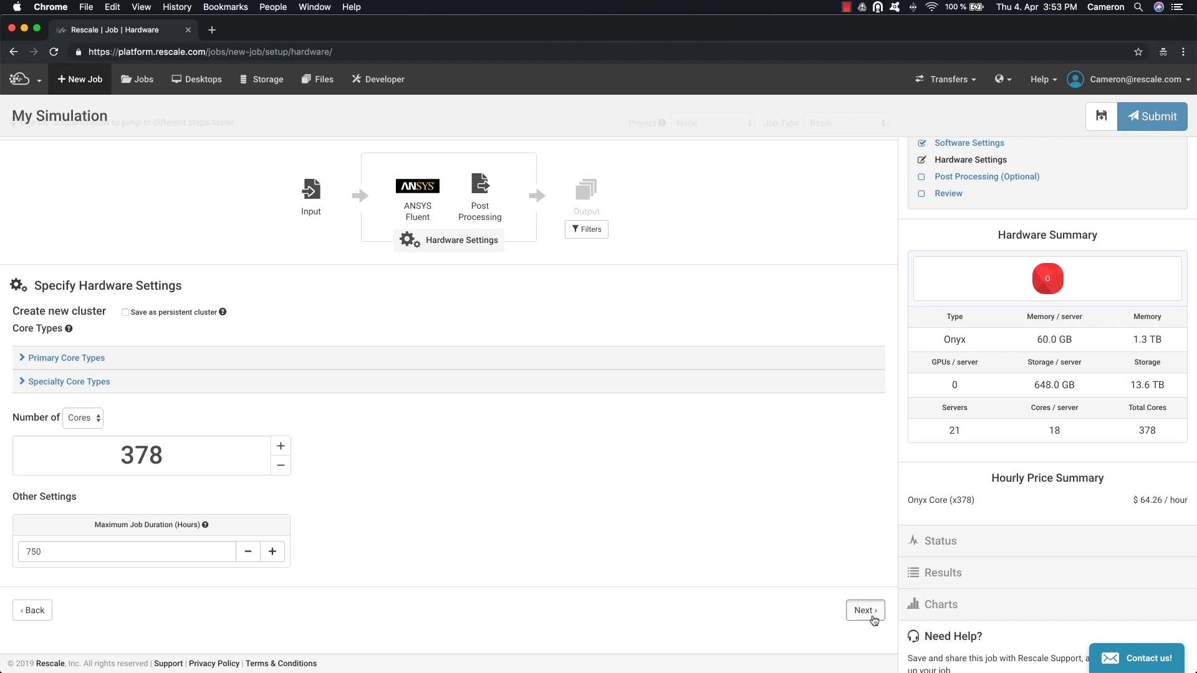
pyautogui.click(866, 610)
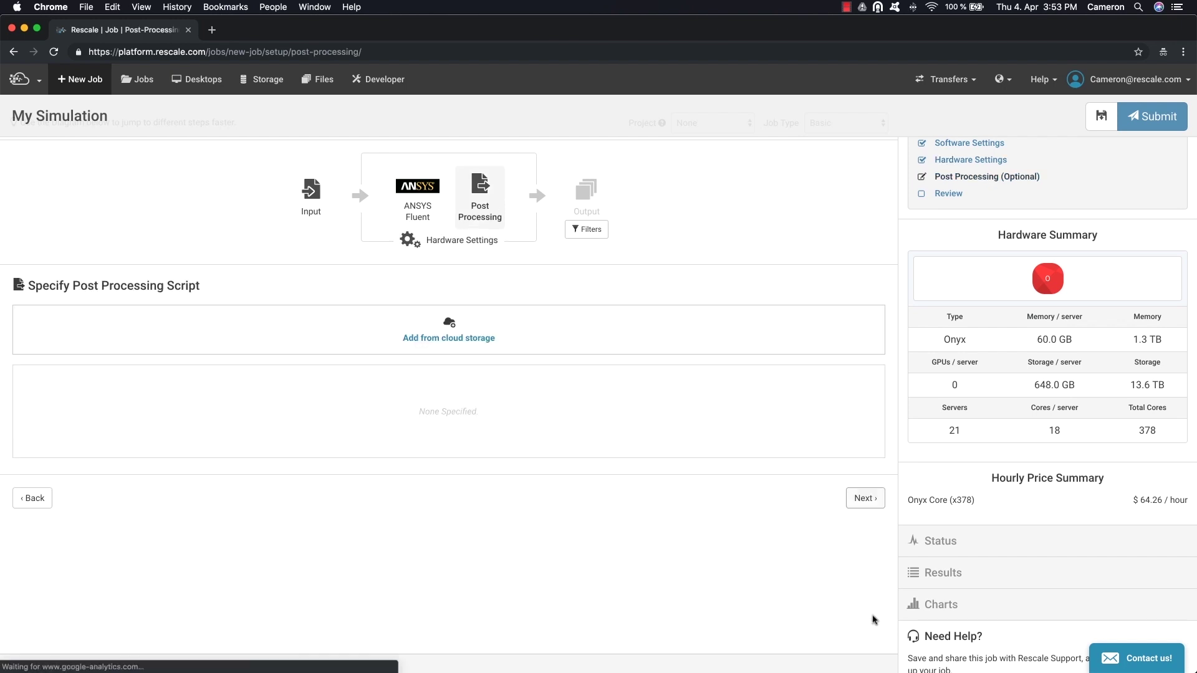
# - Advance to the Review step and submit My Simulation, watching the cluster start
pyautogui.click(865, 498)
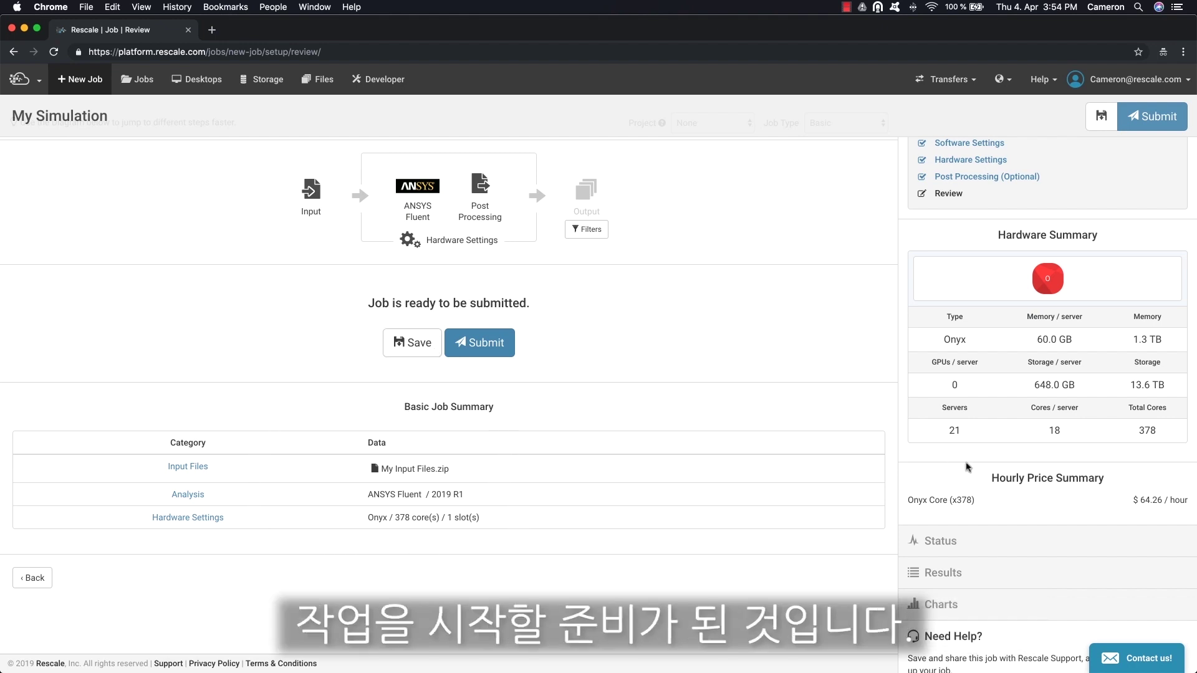
pyautogui.scroll(-1, 1026, 541)
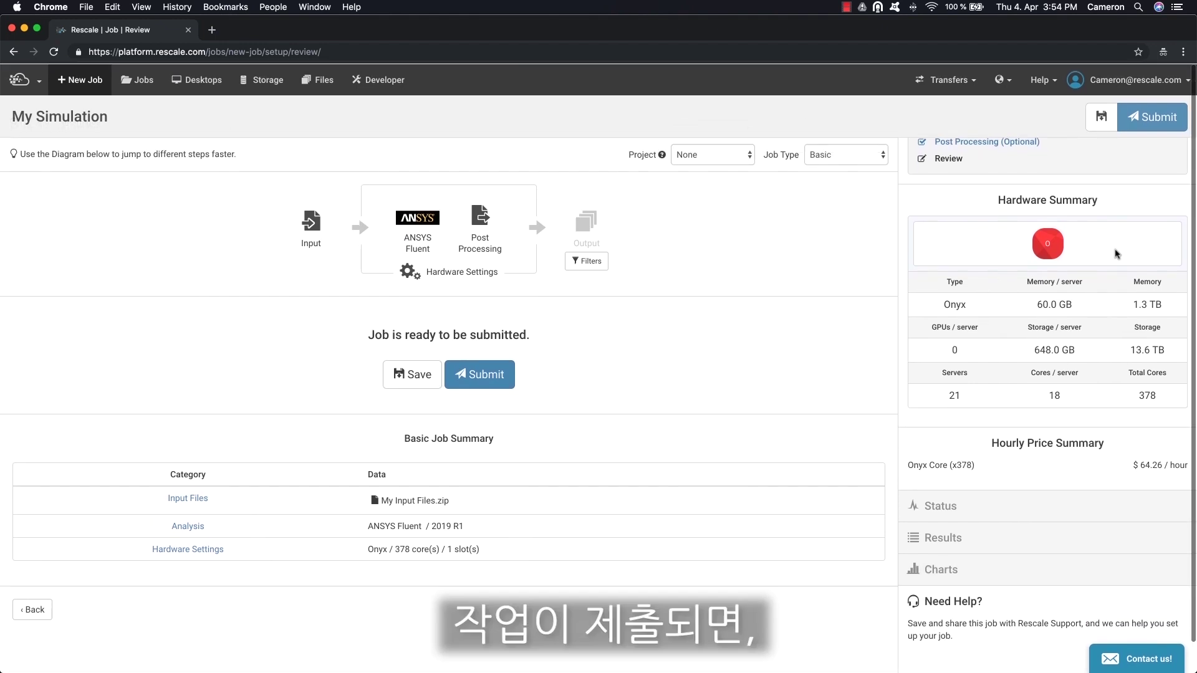
pyautogui.scroll(3, 1044, 316)
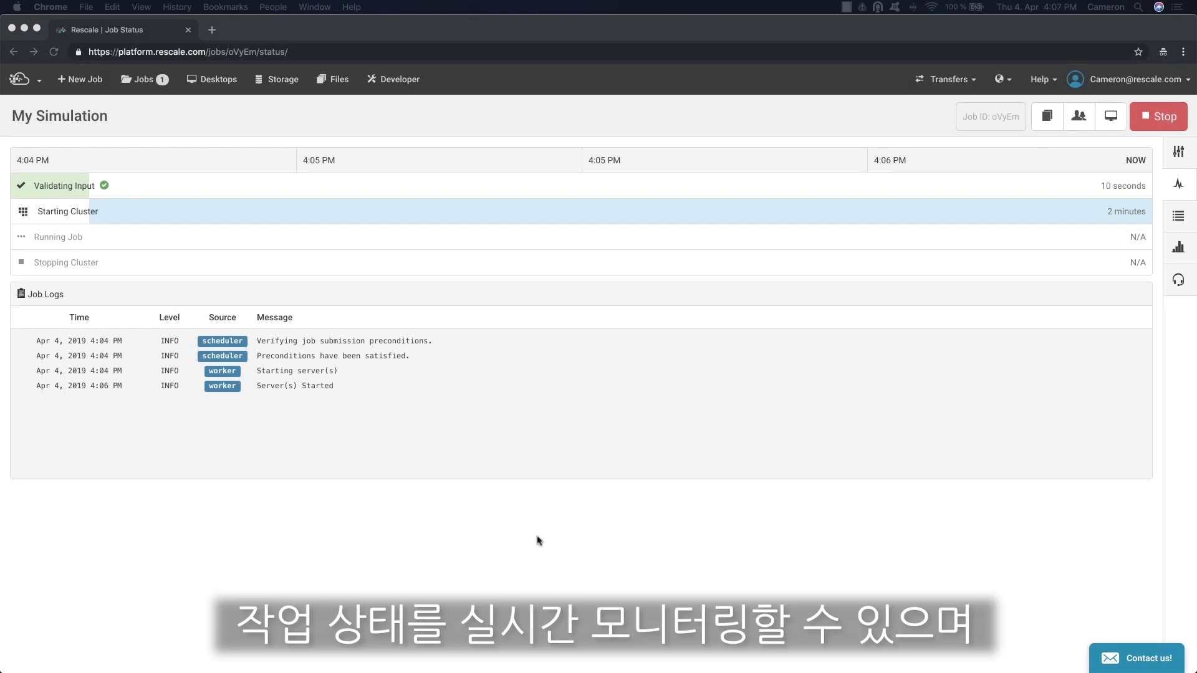
# - Refresh the live run files, preview contours.png and residual.png, then open Results
pyautogui.scroll(-2, 540, 541)
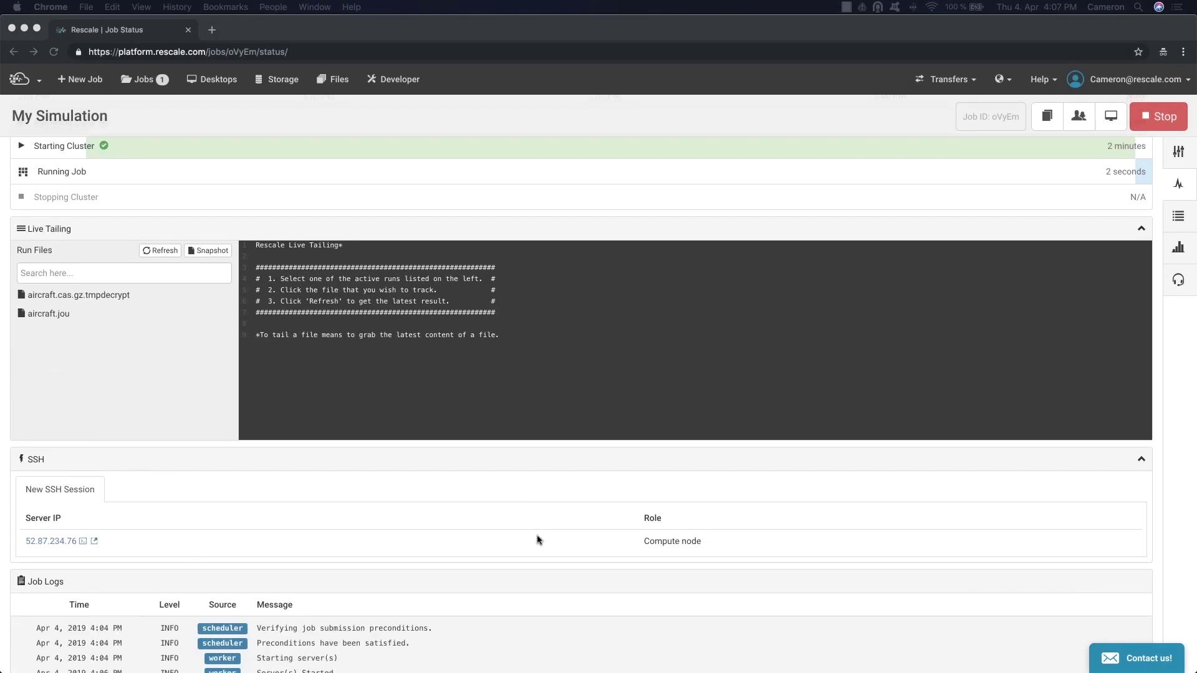
pyautogui.scroll(-1, 538, 538)
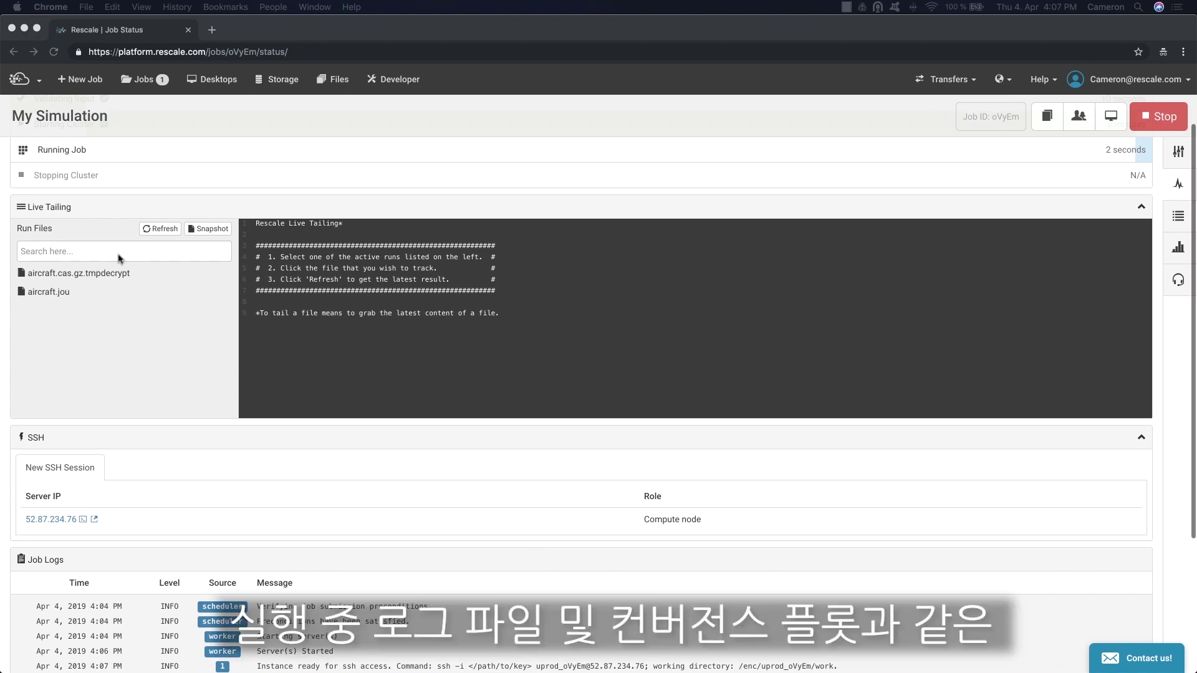
pyautogui.click(148, 231)
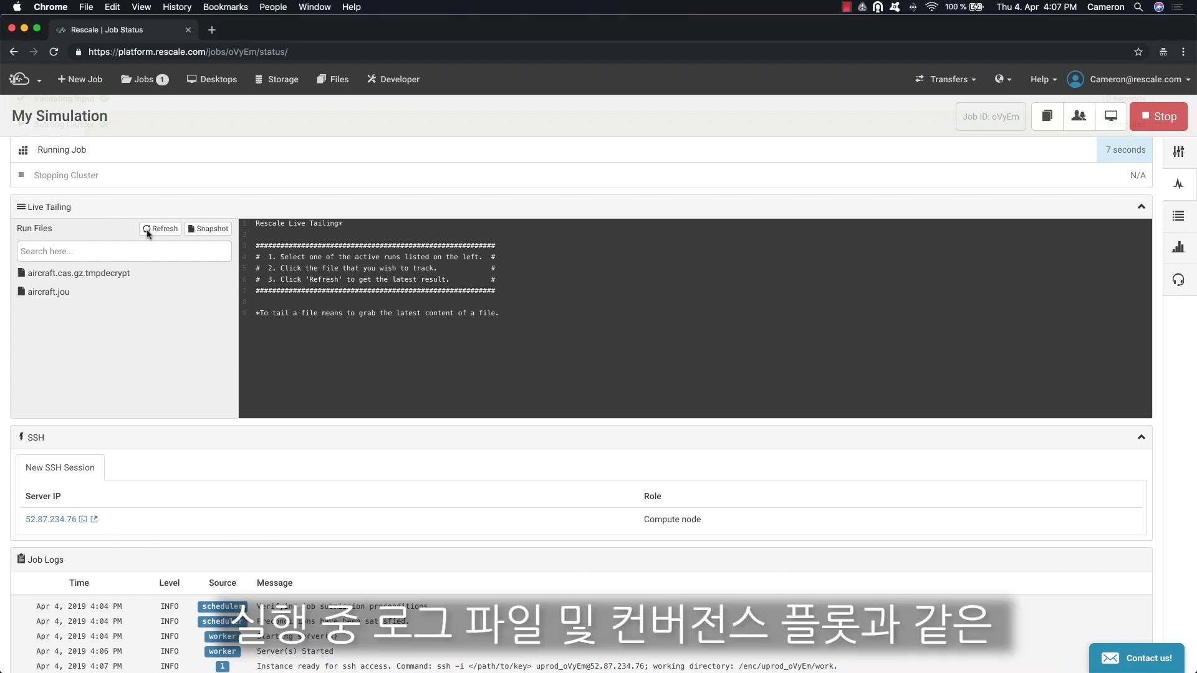
pyautogui.click(68, 436)
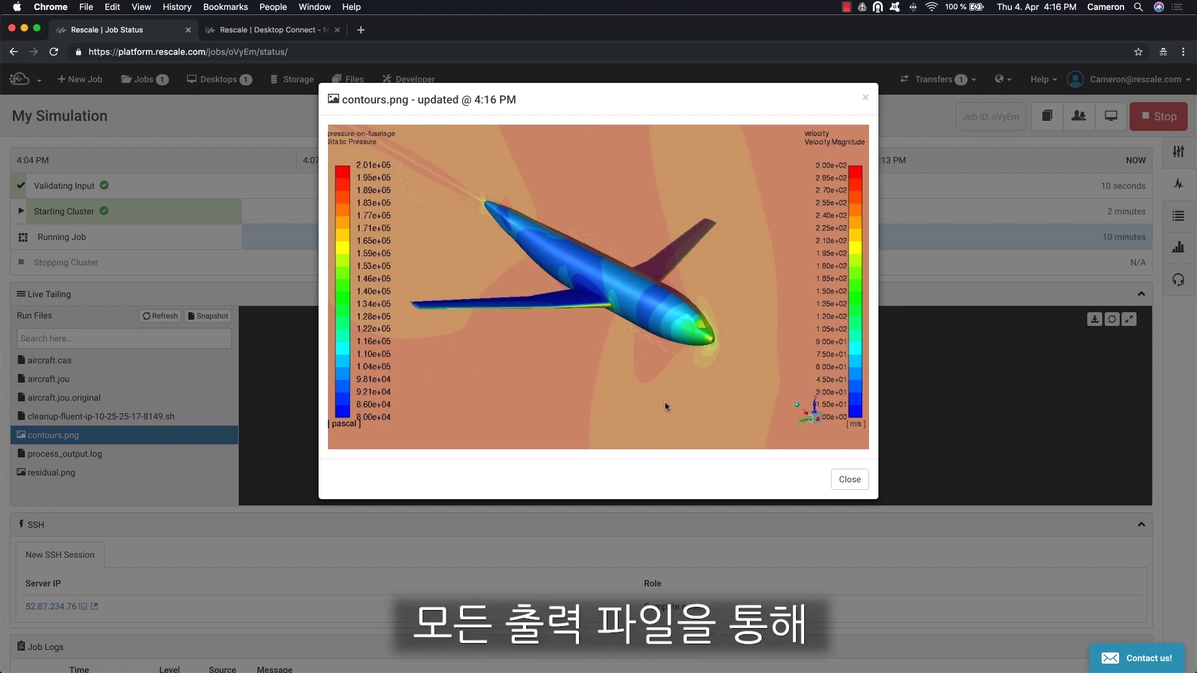
pyautogui.click(851, 484)
pyautogui.click(34, 473)
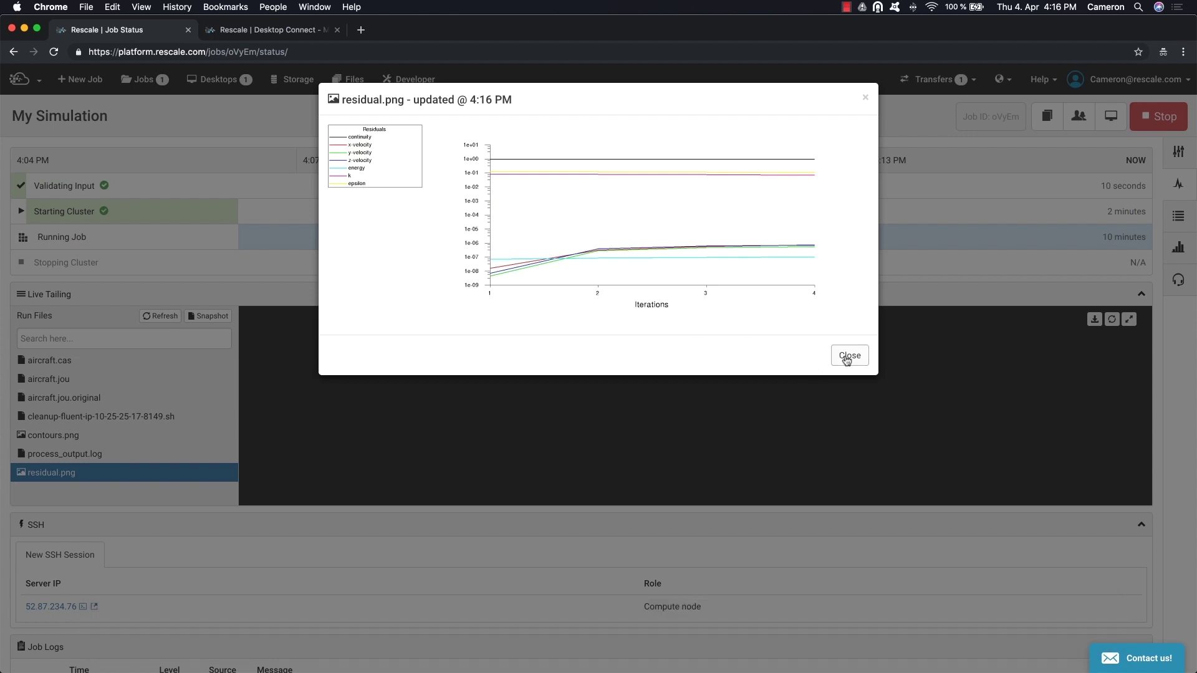
pyautogui.click(847, 359)
pyautogui.click(846, 7)
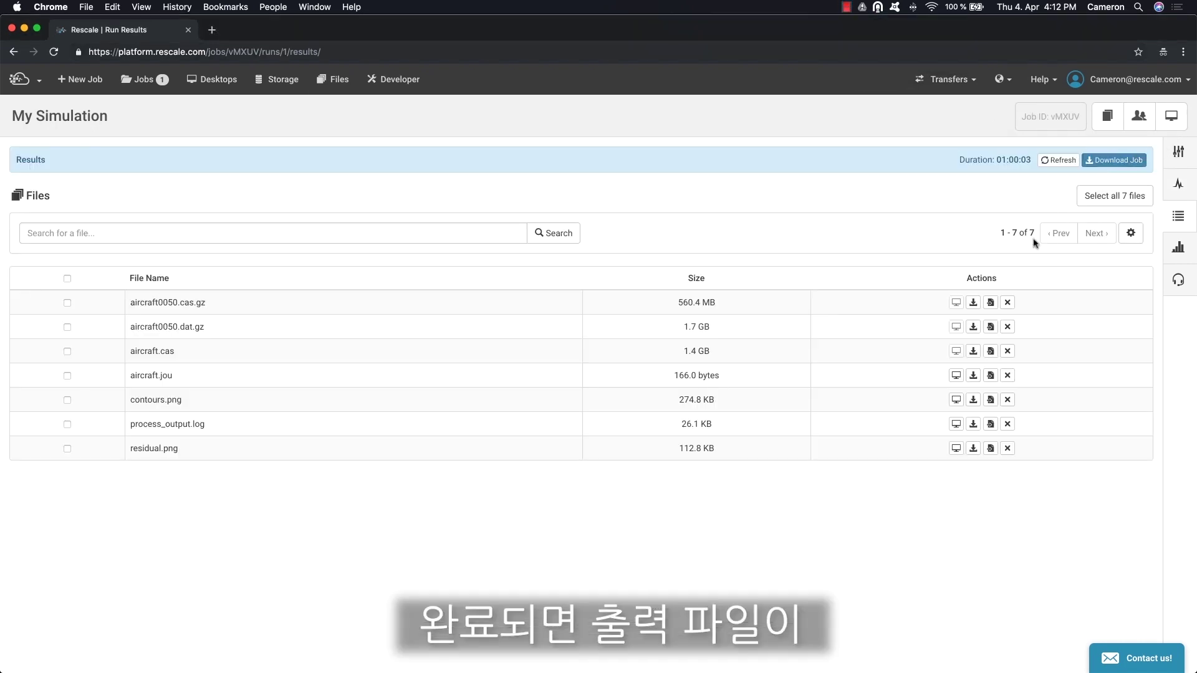
# - Select all seven result files and download them (3.7 GB)
pyautogui.click(1094, 197)
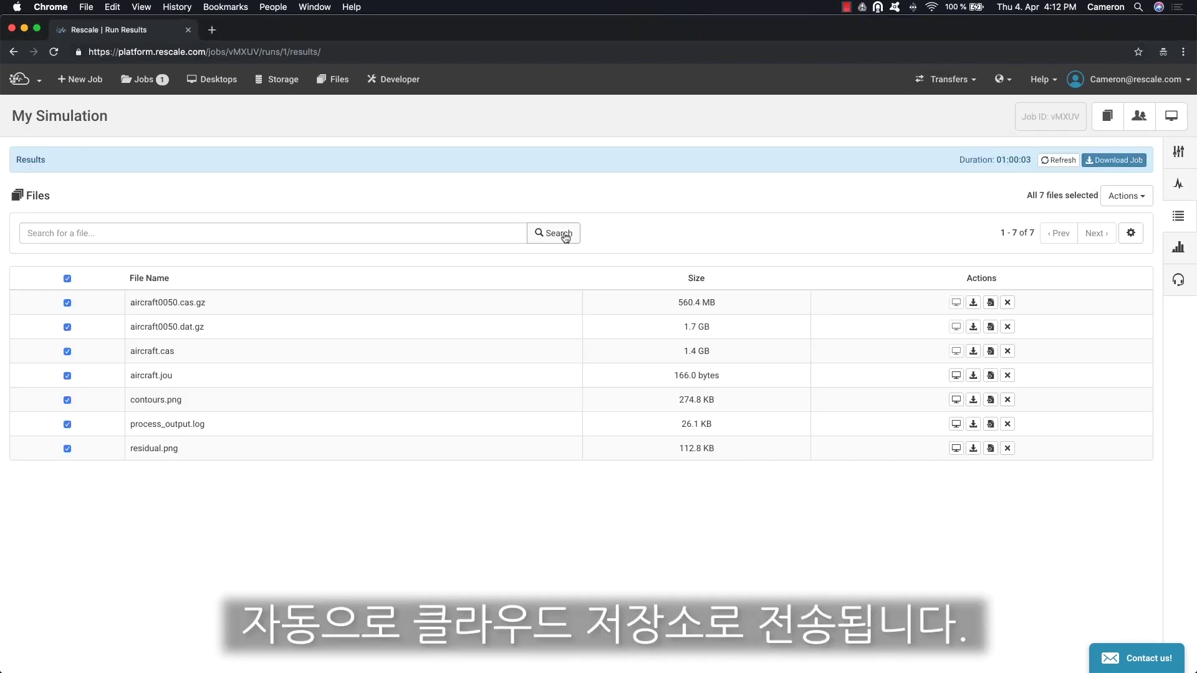
pyautogui.click(1124, 196)
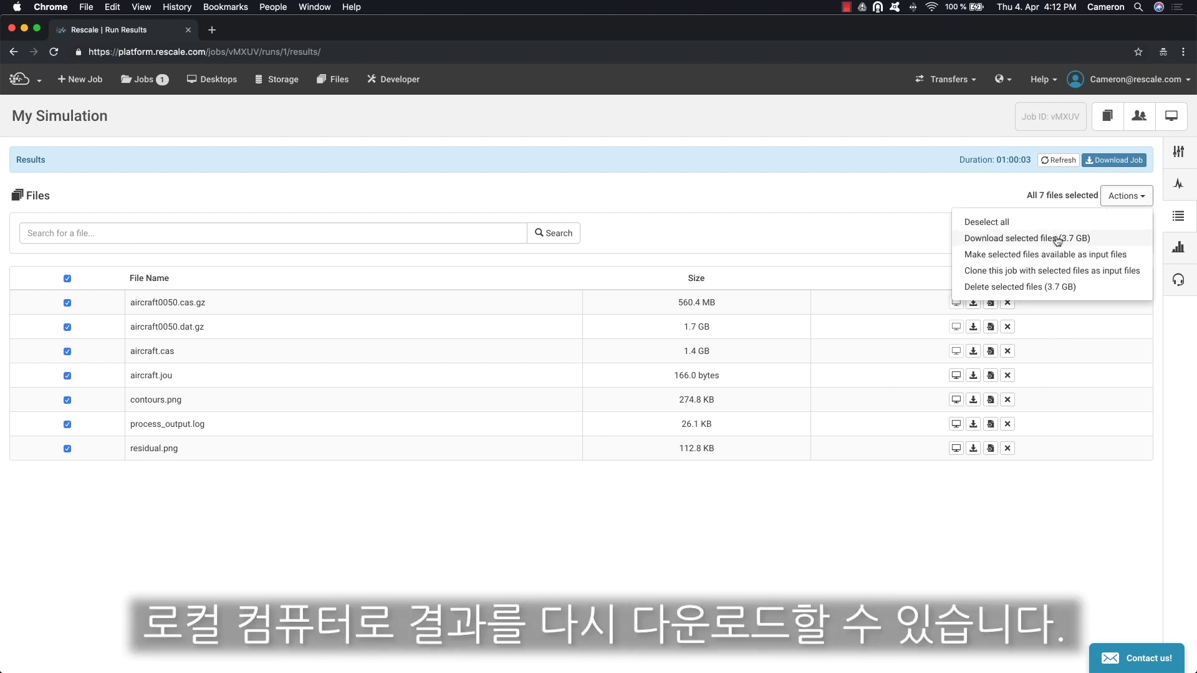
pyautogui.click(1058, 240)
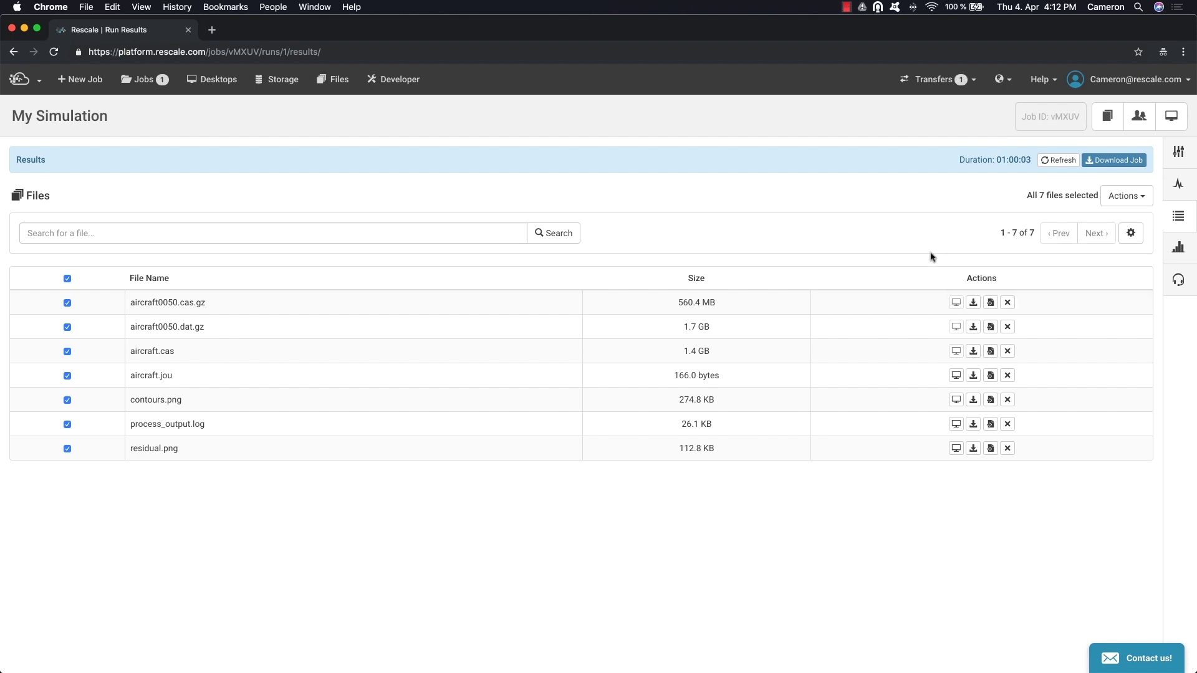